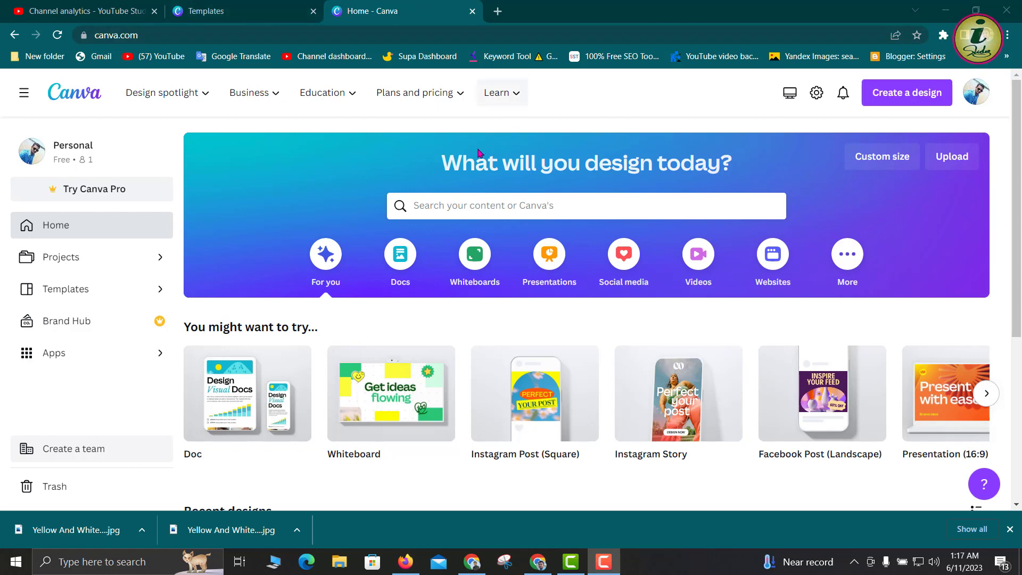
# Step: Search the design types for "facebook post" and create a blank Facebook Post (Square) design
pyautogui.click(491, 206)
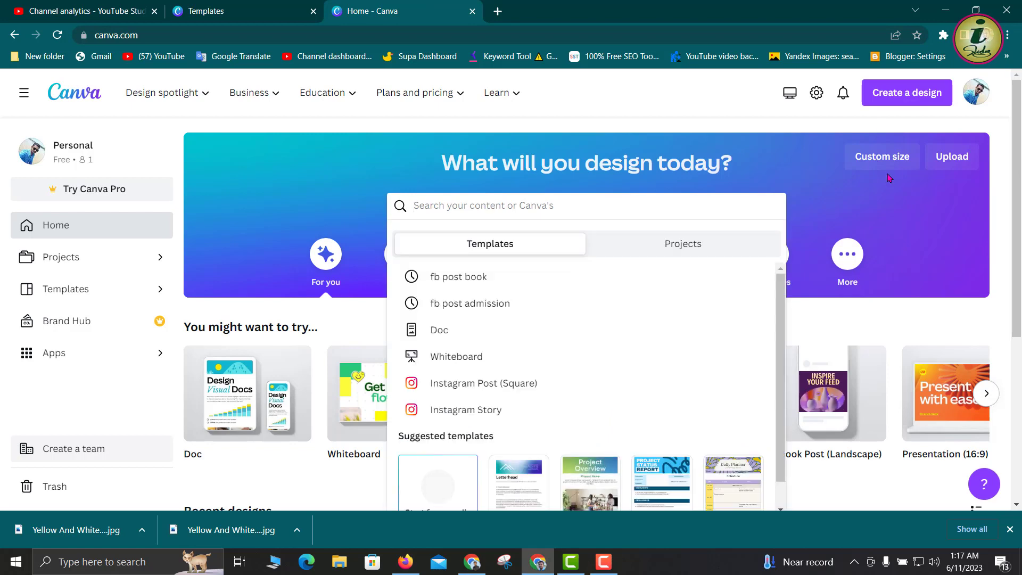
pyautogui.click(884, 101)
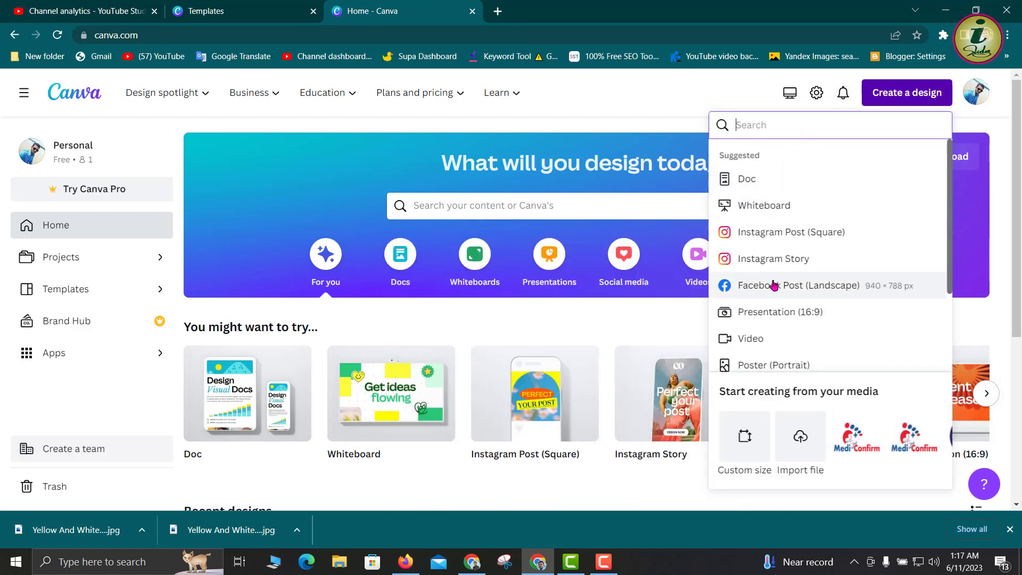
pyautogui.scroll(-2, 777, 282)
pyautogui.scroll(-5, 780, 284)
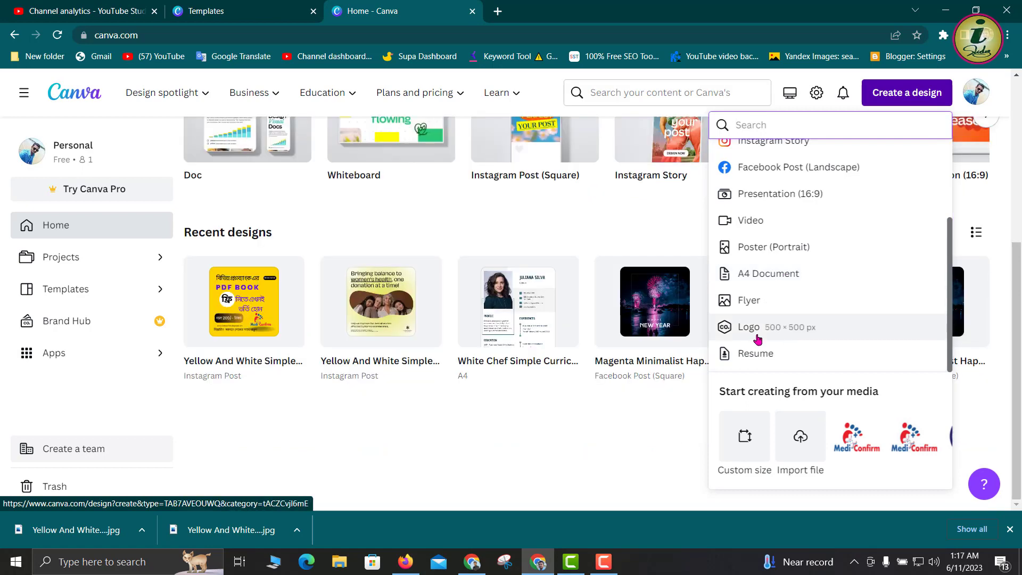
pyautogui.scroll(2, 801, 215)
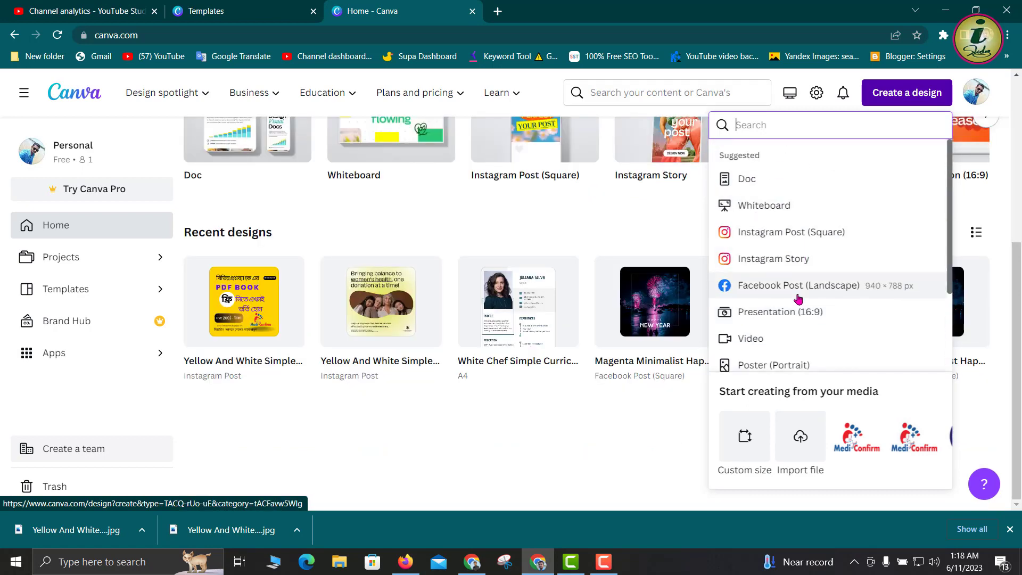
pyautogui.scroll(-2, 810, 287)
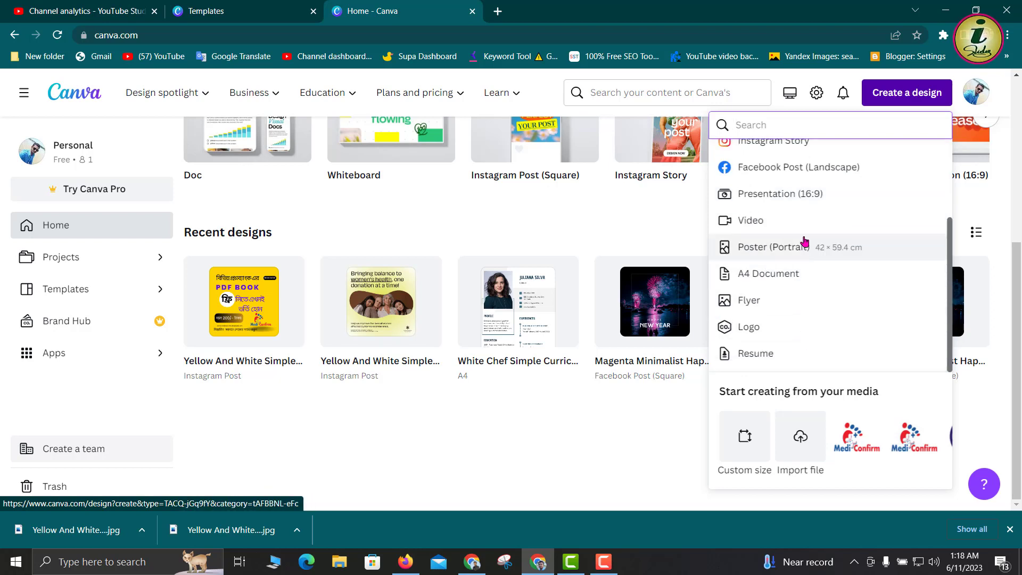
pyautogui.scroll(2, 805, 224)
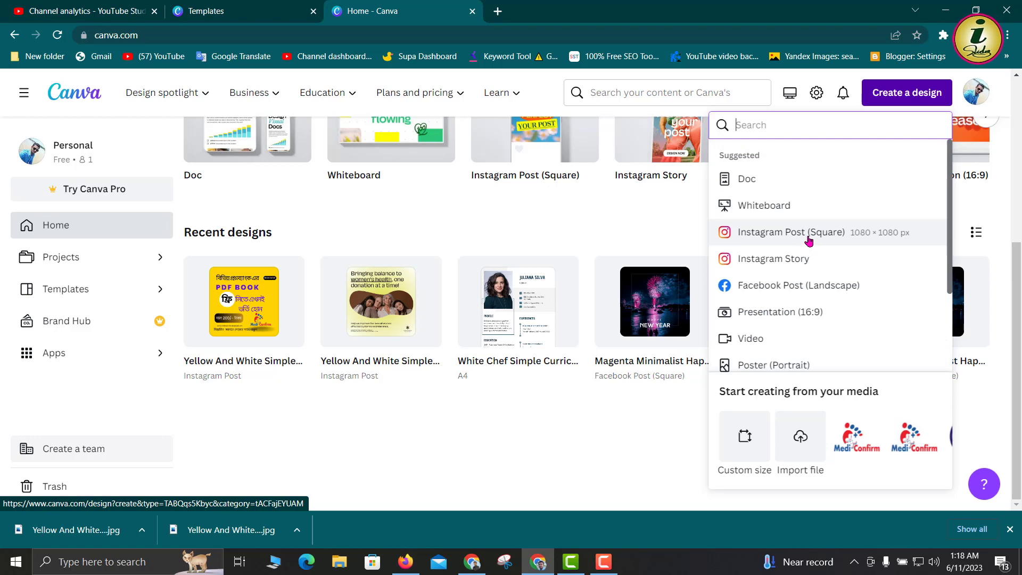
pyautogui.scroll(5, 595, 113)
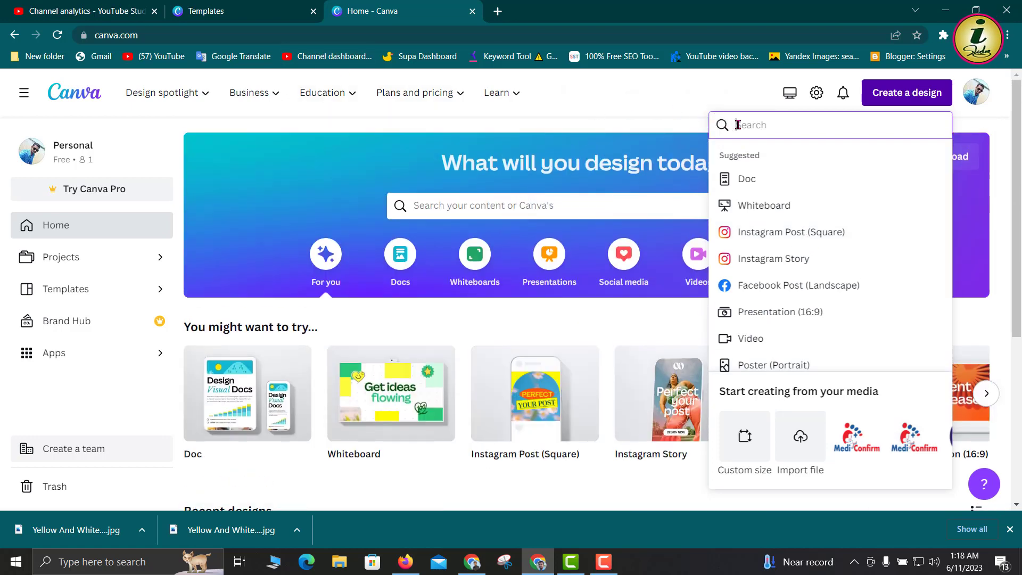
pyautogui.write('facebook post')
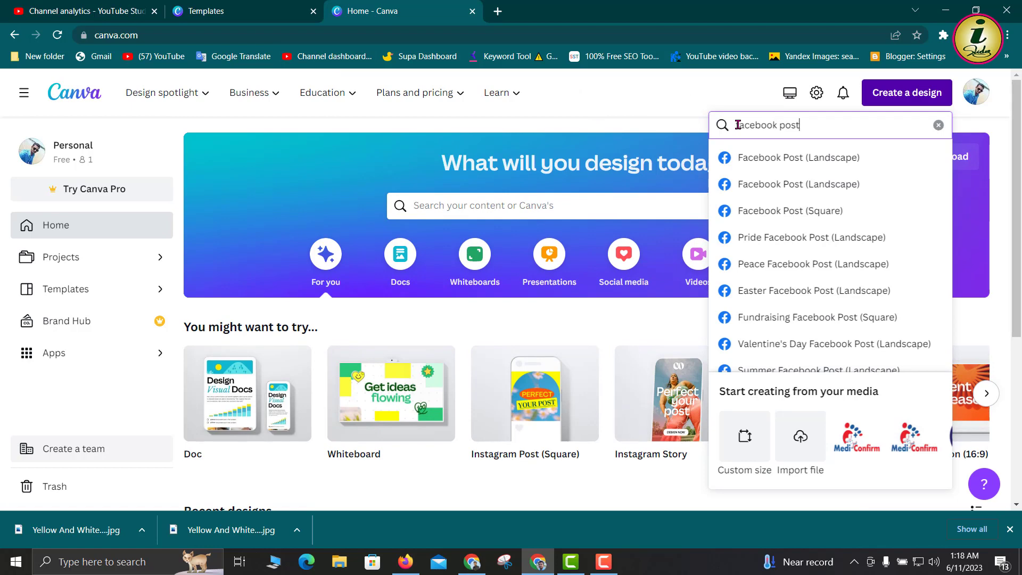
pyautogui.click(832, 217)
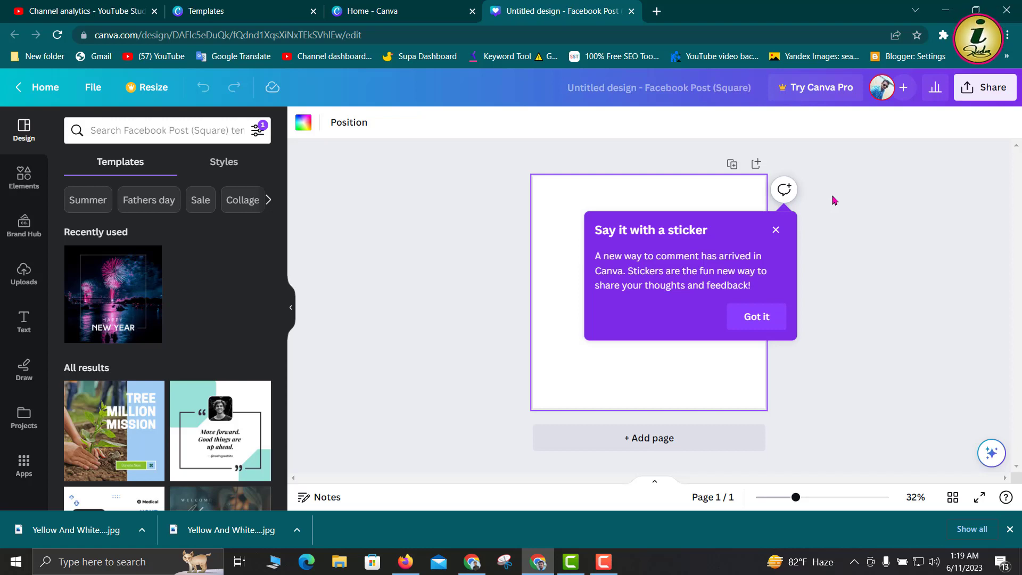
# Step: Browse the square Facebook post templates, and the book post templates in the already open template search
pyautogui.scroll(-10, 160, 268)
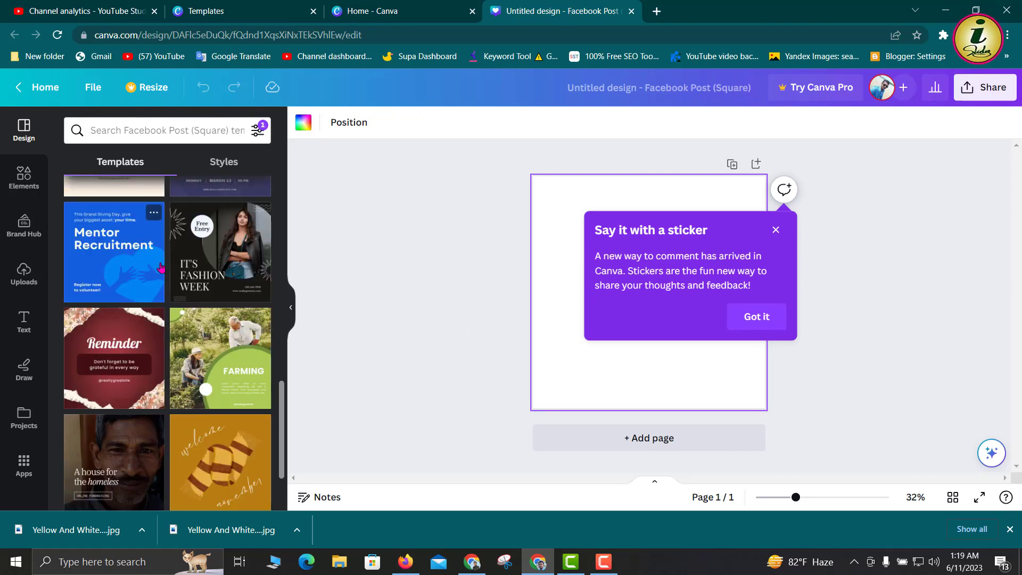
pyautogui.scroll(-5, 162, 272)
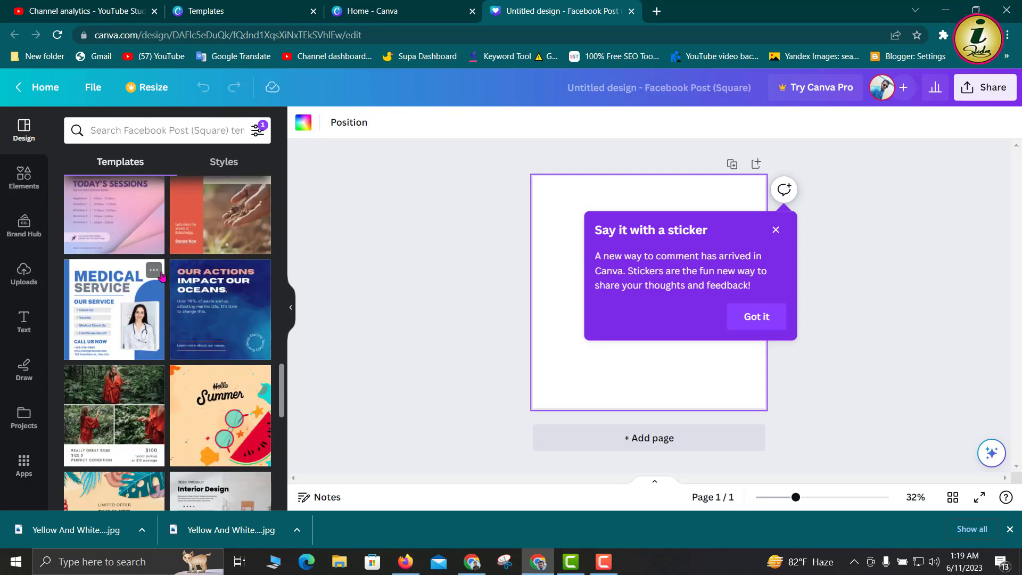
pyautogui.click(236, 12)
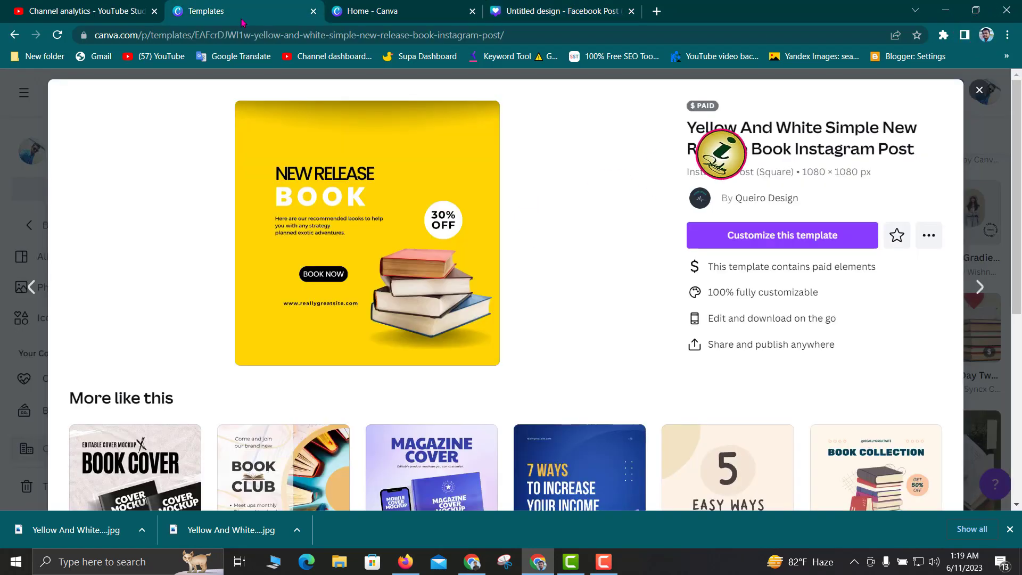
pyautogui.click(979, 92)
pyautogui.scroll(-4, 402, 281)
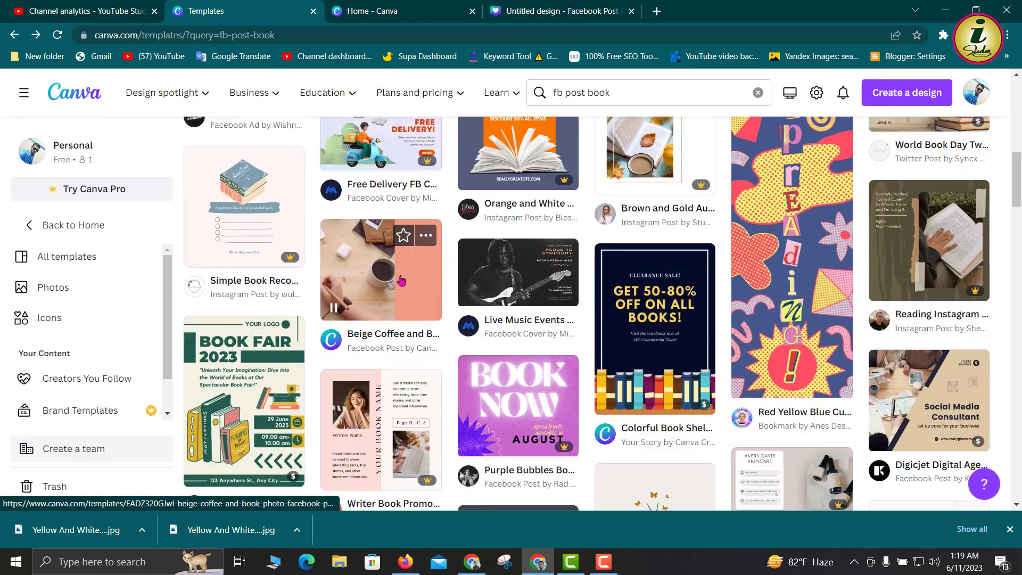
pyautogui.scroll(-5, 401, 281)
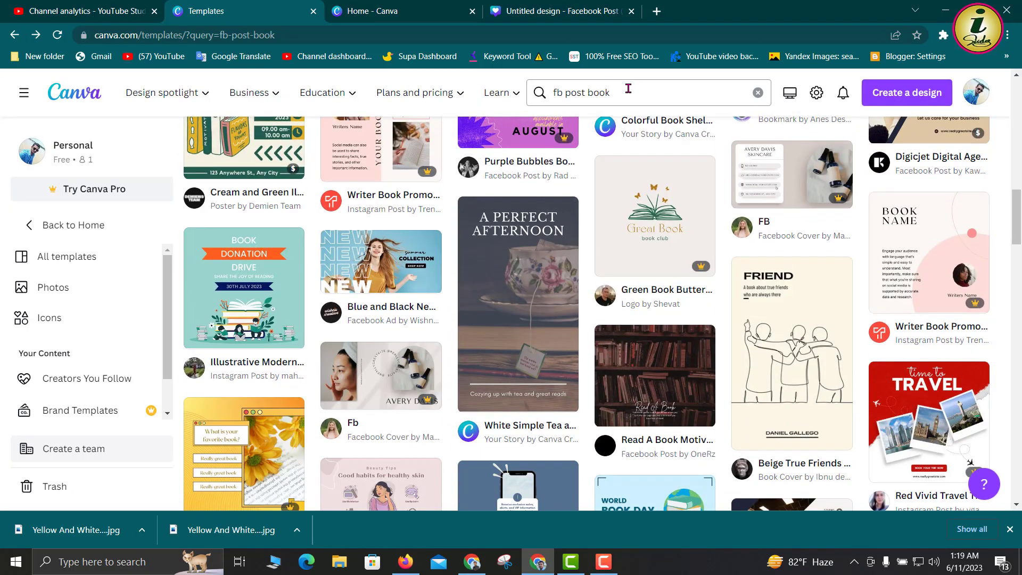
# Step: Change the template search to "fb post fashion" and run it
pyautogui.moveTo(629, 89); pyautogui.dragTo(551, 94)
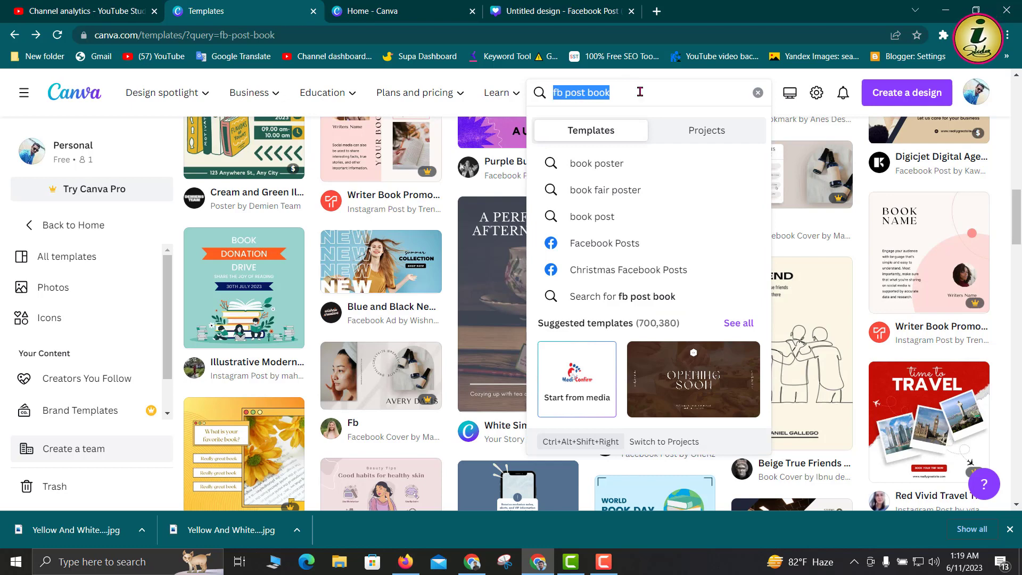
pyautogui.click(640, 92)
pyautogui.press('BackSpace')
pyautogui.press('BackSpace')
pyautogui.press('BackSpace')
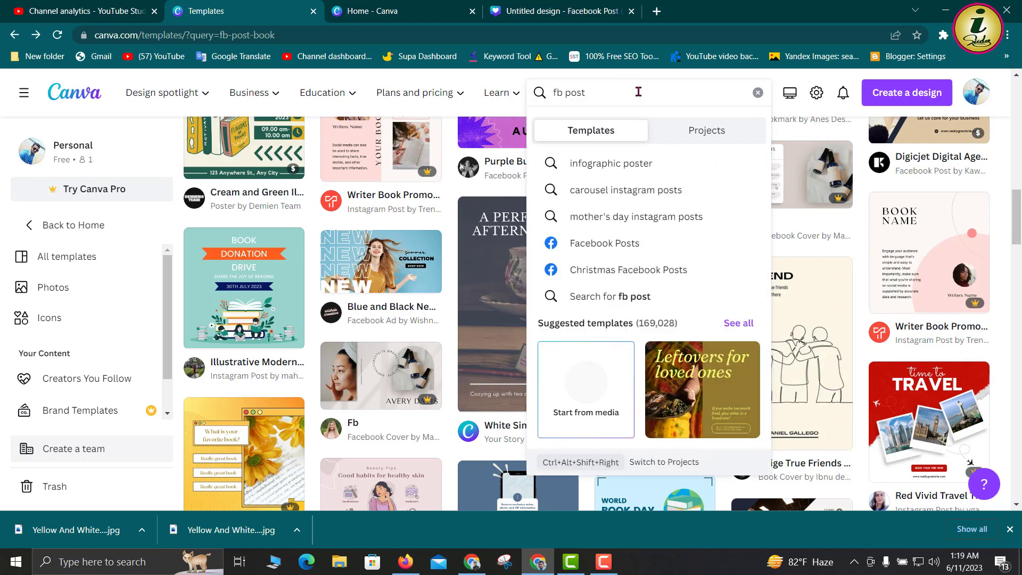
pyautogui.write('fashion')
pyautogui.press('Return')
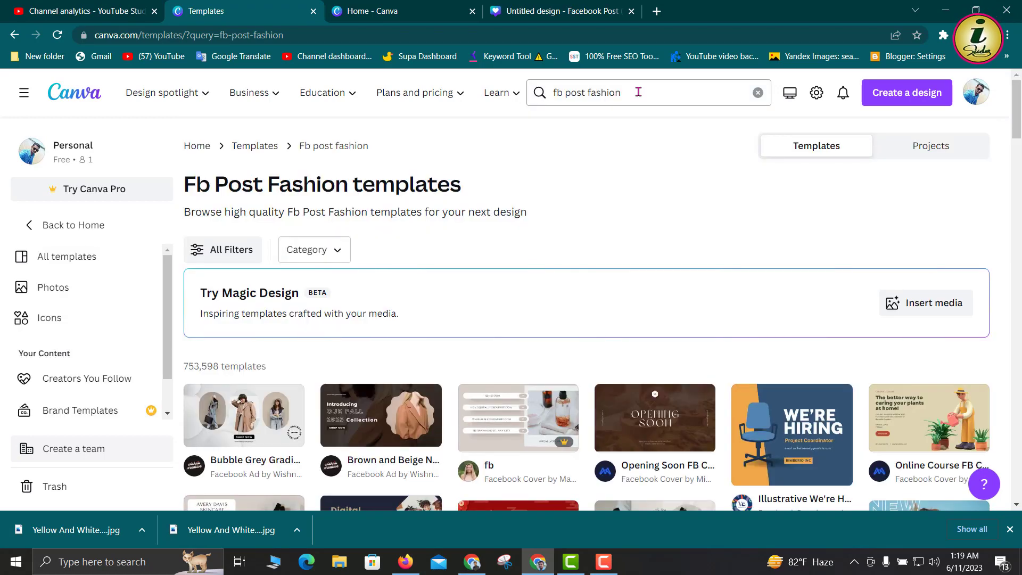
# Step: Find the "Blue minimalist fashion product instagram post" template with the sunglasses and open it for customizing
pyautogui.scroll(-10, 580, 375)
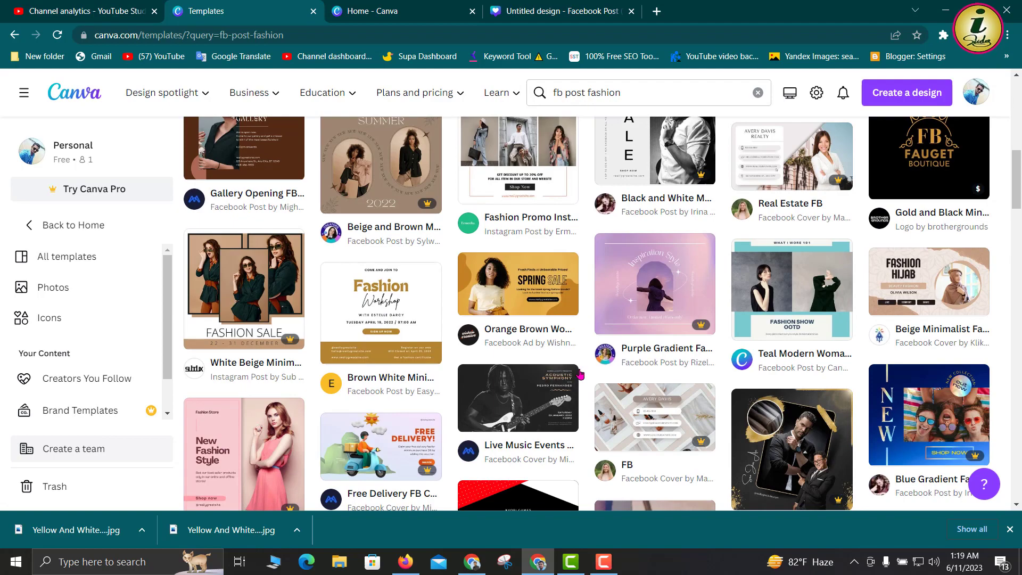
pyautogui.scroll(-3, 939, 307)
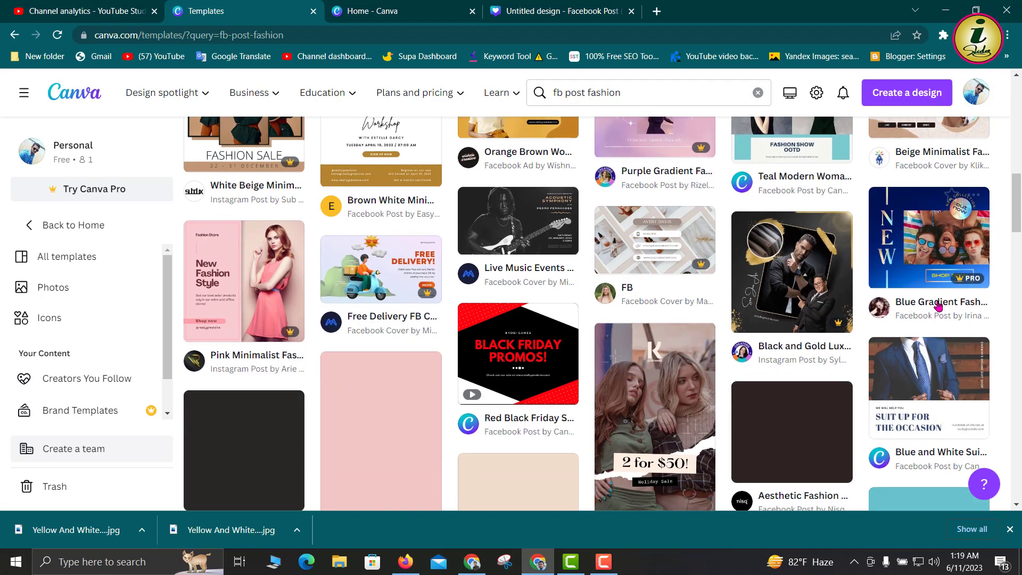
pyautogui.scroll(-6, 939, 306)
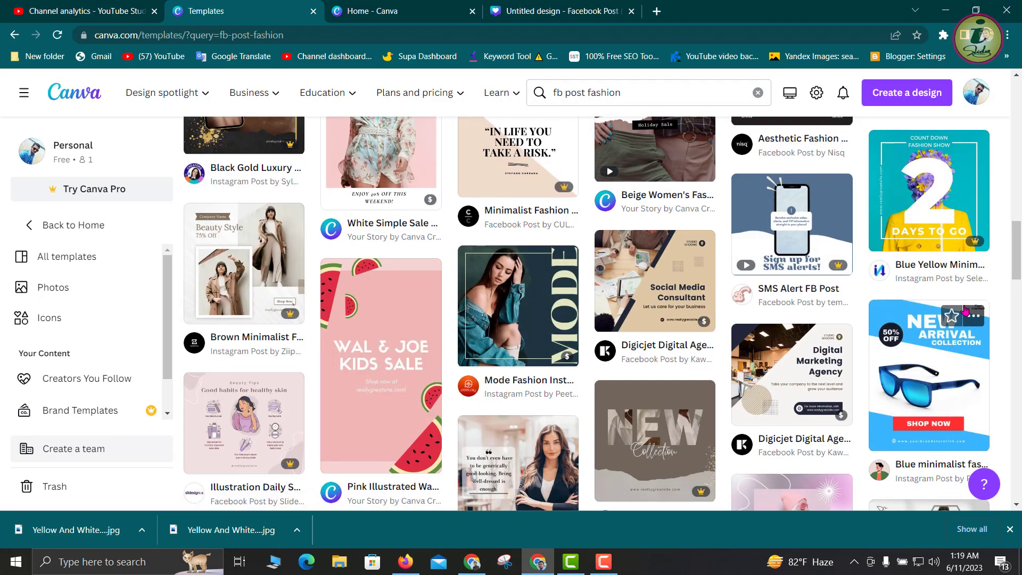
pyautogui.scroll(-2, 965, 310)
pyautogui.click(953, 239)
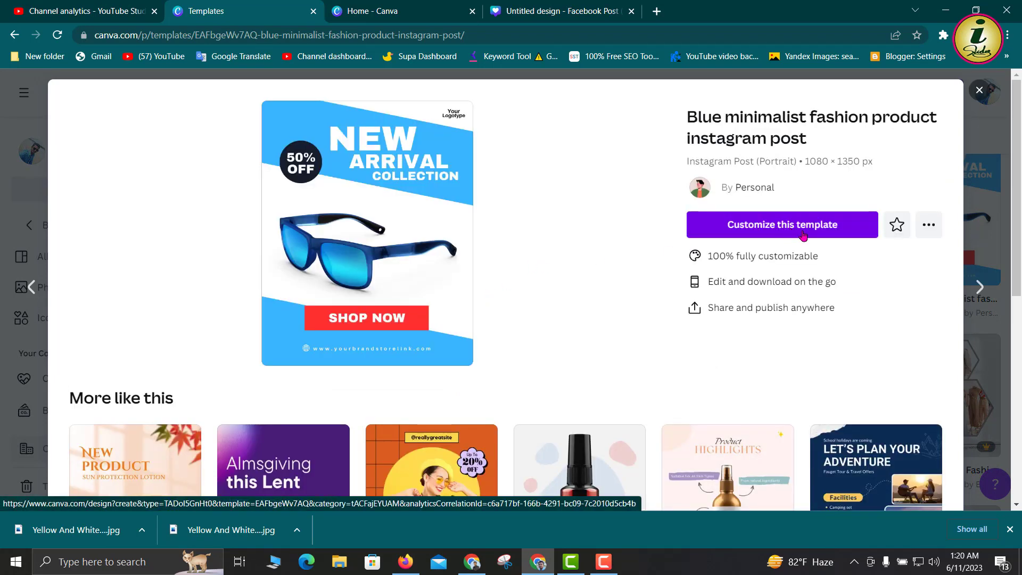
pyautogui.click(851, 230)
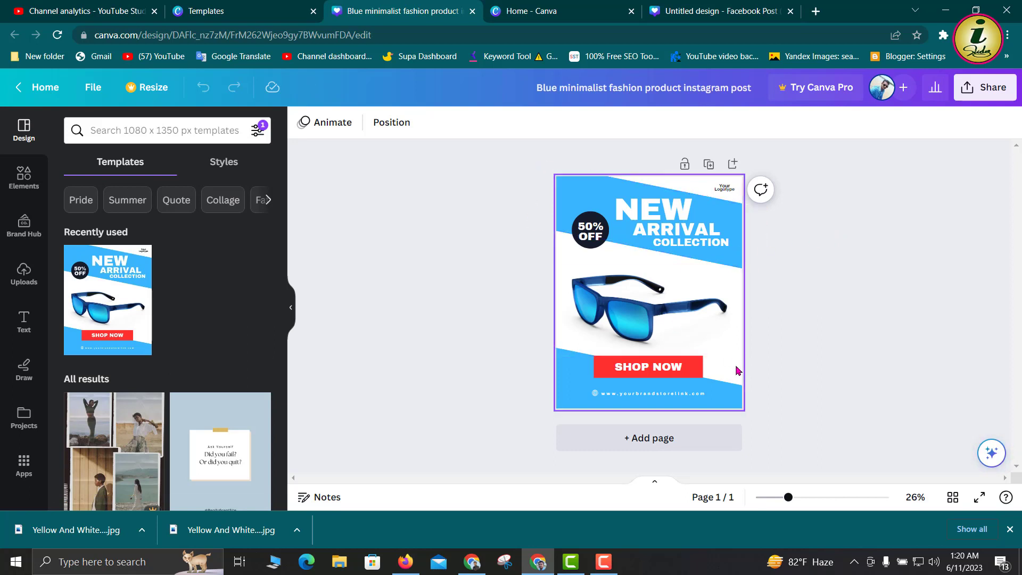
# Step: Replace the headline word "NEW" with "নতুন কালেকশন" and narrow its text box
pyautogui.moveTo(788, 497); pyautogui.dragTo(799, 497)
pyautogui.click(629, 330)
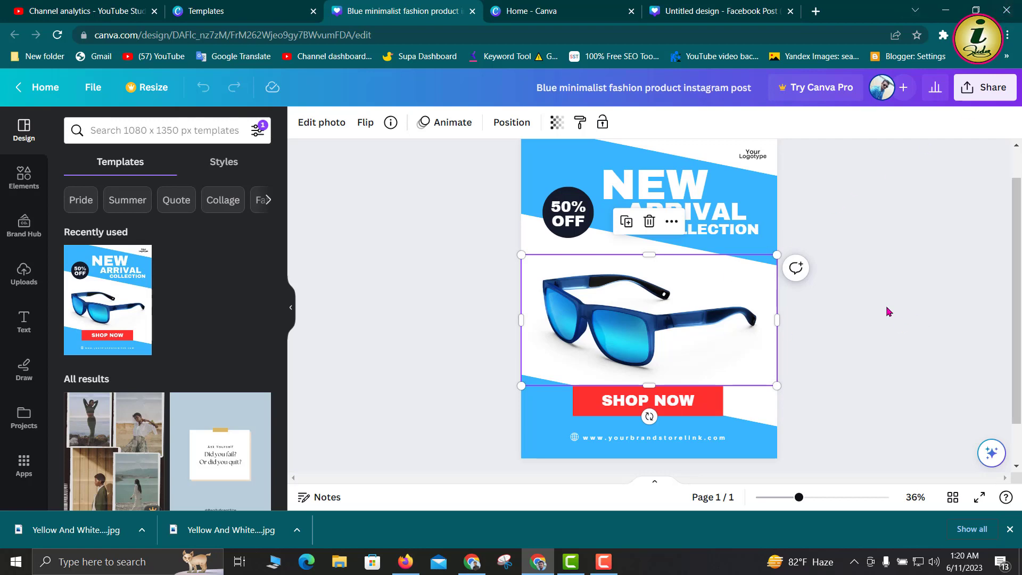
pyautogui.click(649, 179)
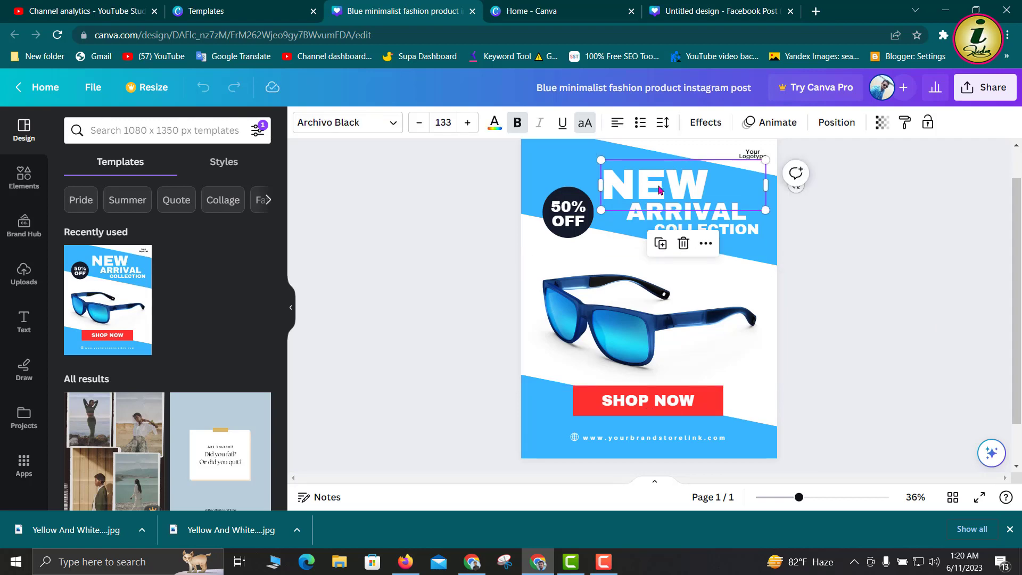
pyautogui.doubleClick(660, 190)
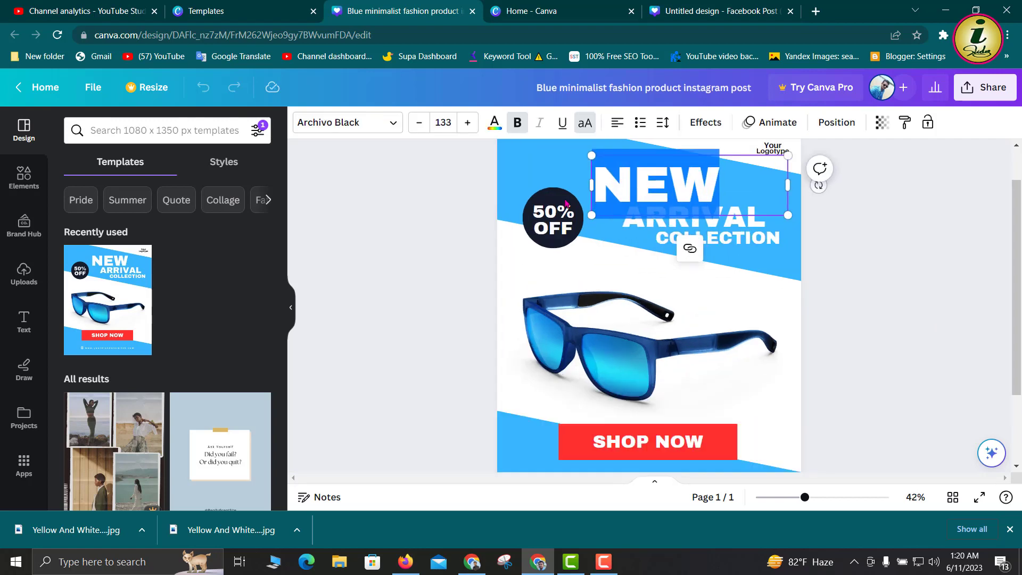
pyautogui.click(394, 129)
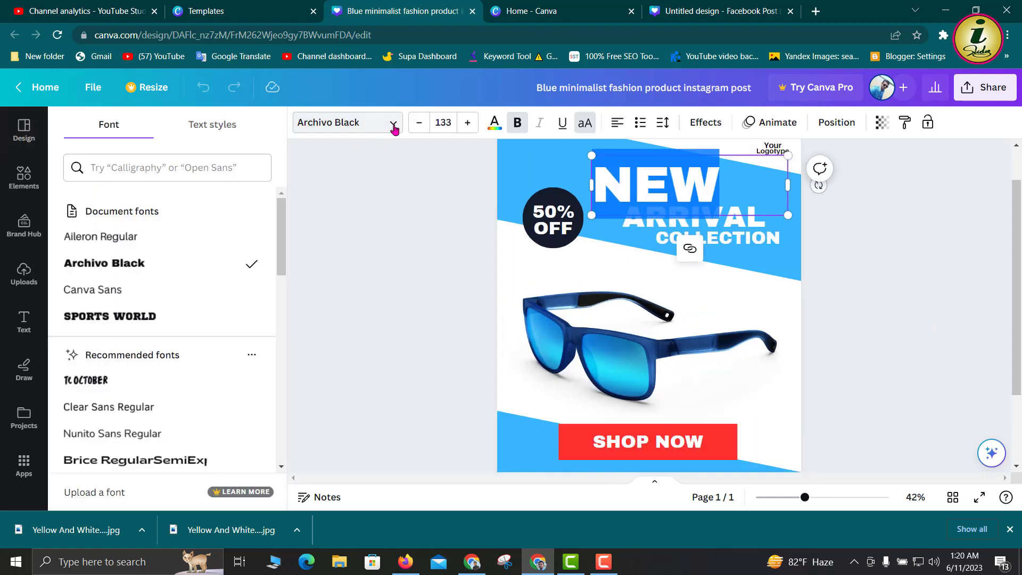
pyautogui.scroll(-10, 190, 402)
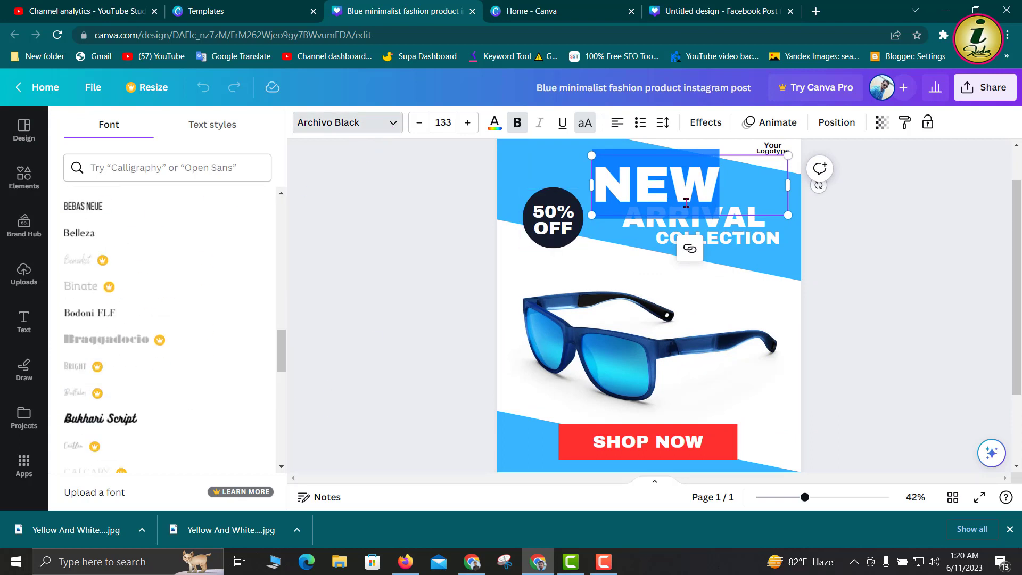
pyautogui.write('न')
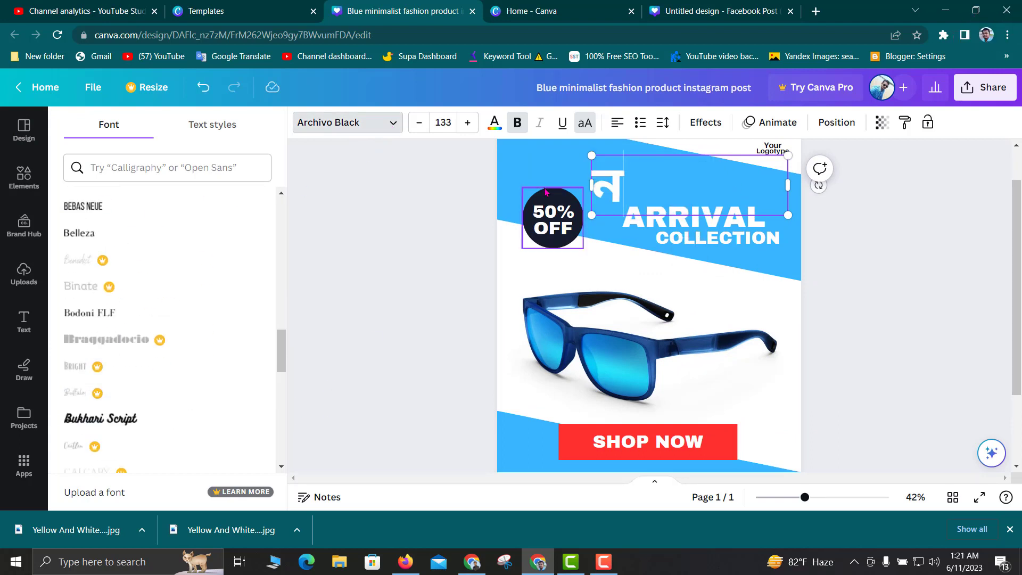
pyautogui.write('তুন')
pyautogui.moveTo(788, 185); pyautogui.dragTo(694, 185)
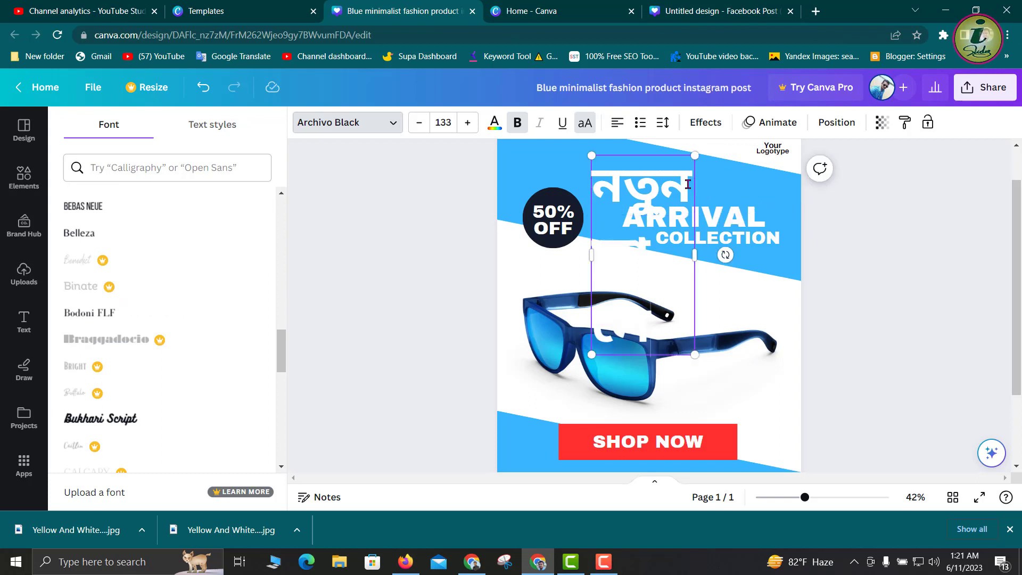
# Step: Set the Bengali headline's font size to 28, enlarge it until it spans most of the blue area, and move it above the 50% OFF badge
pyautogui.click(443, 123)
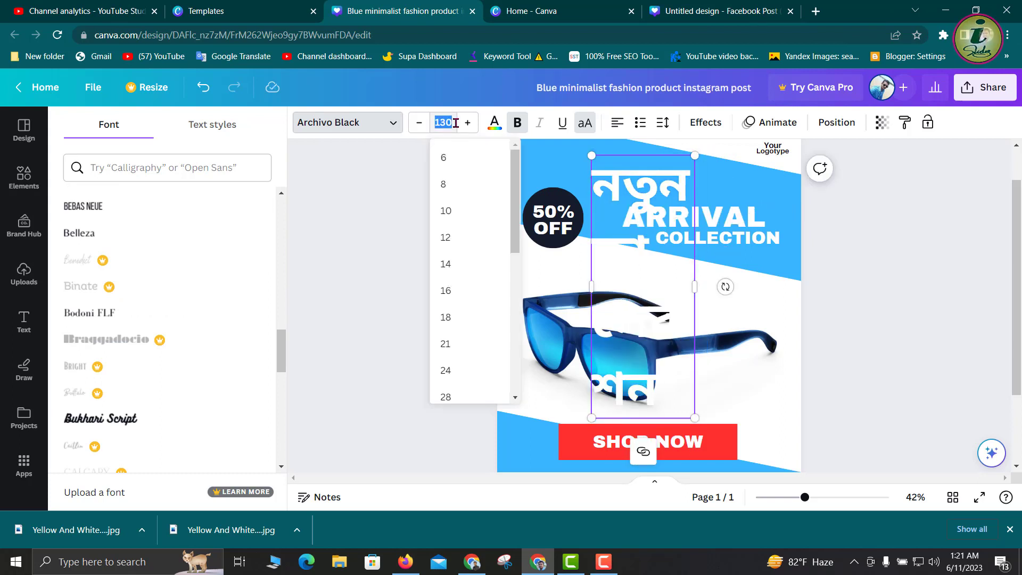
pyautogui.click(457, 397)
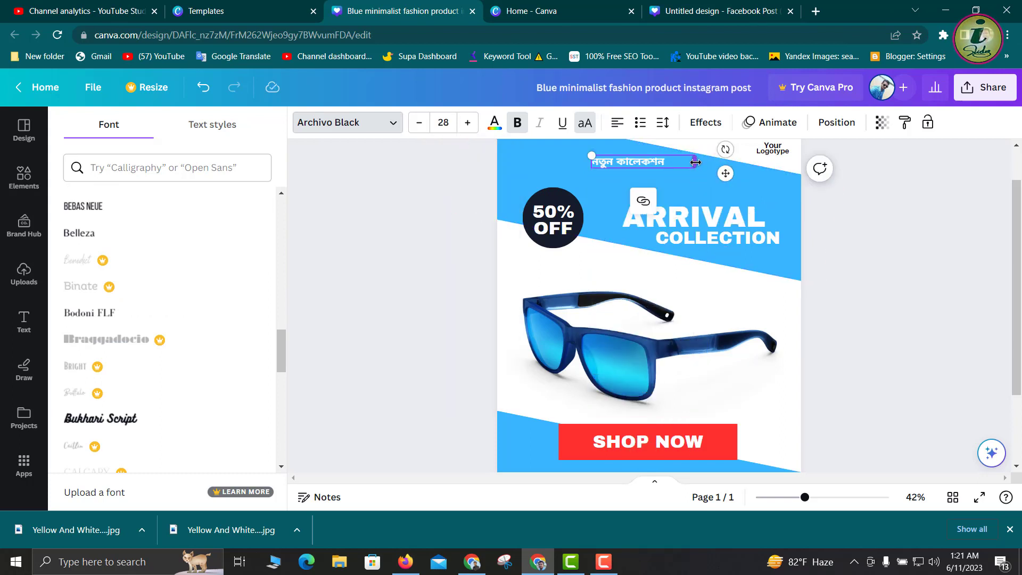
pyautogui.click(467, 123)
pyautogui.click(467, 123)
pyautogui.click(468, 123)
pyautogui.click(468, 123)
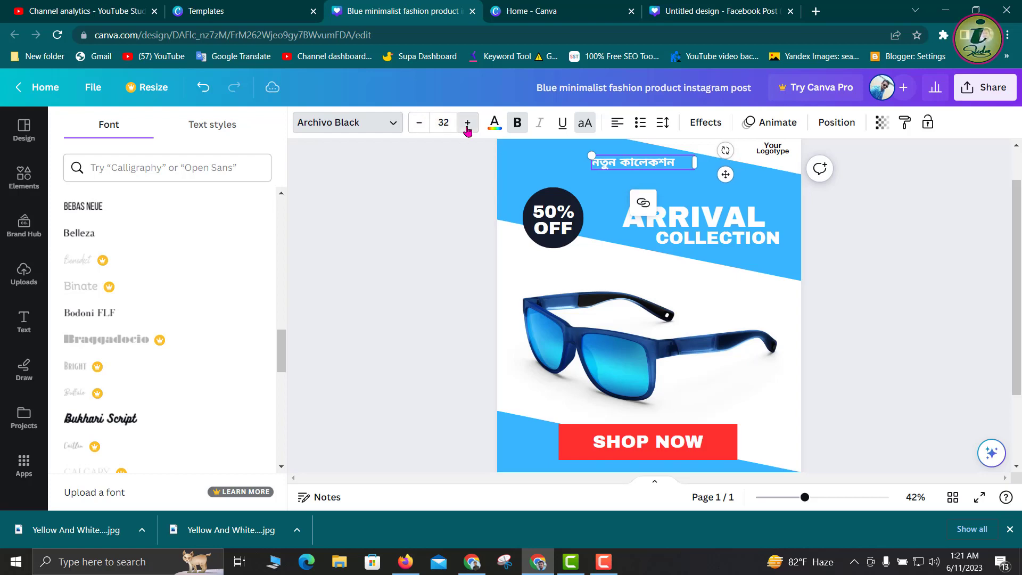
pyautogui.click(467, 123)
pyautogui.click(467, 123)
pyautogui.click(467, 123)
pyautogui.click(678, 183)
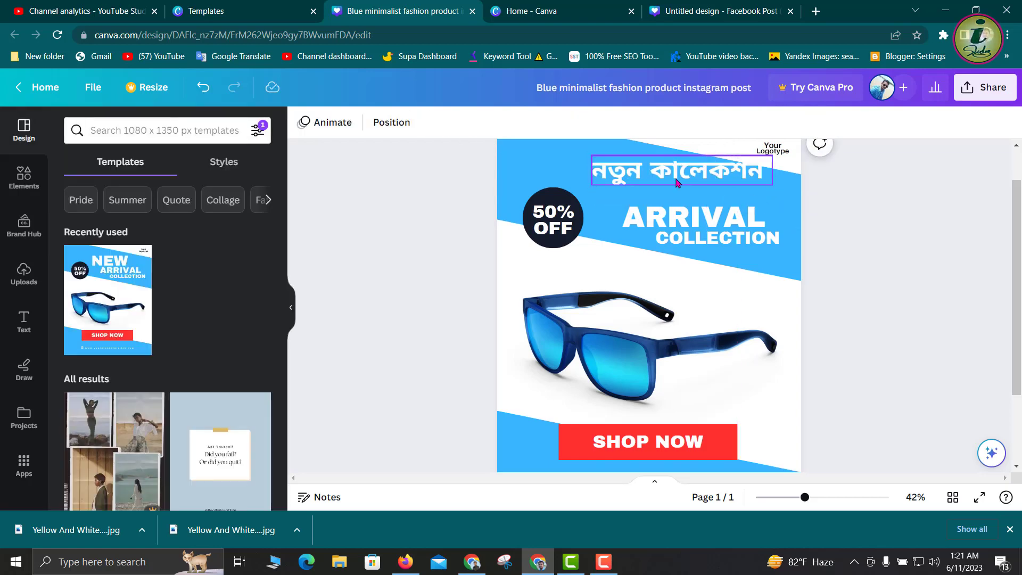
pyautogui.moveTo(678, 183); pyautogui.dragTo(621, 183)
# Step: Delete the "ARRIVAL" and "COLLECTION" texts below the headline
pyautogui.click(692, 219)
pyautogui.press('Delete')
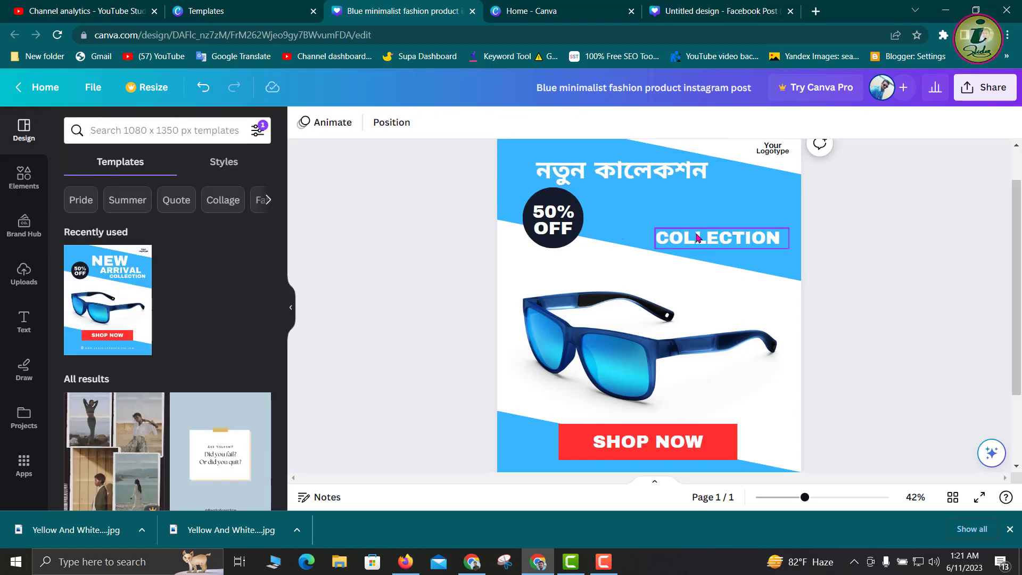
pyautogui.click(696, 238)
pyautogui.press('Delete')
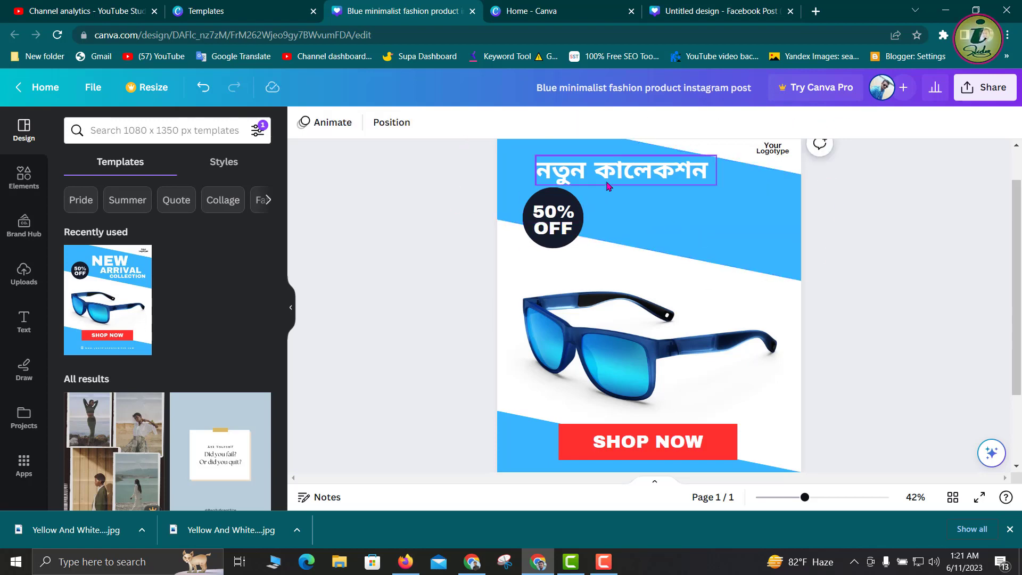
# Step: Move the Bengali headline to the right of the 50% OFF badge and set its text colour to black
pyautogui.moveTo(607, 185); pyautogui.dragTo(664, 214)
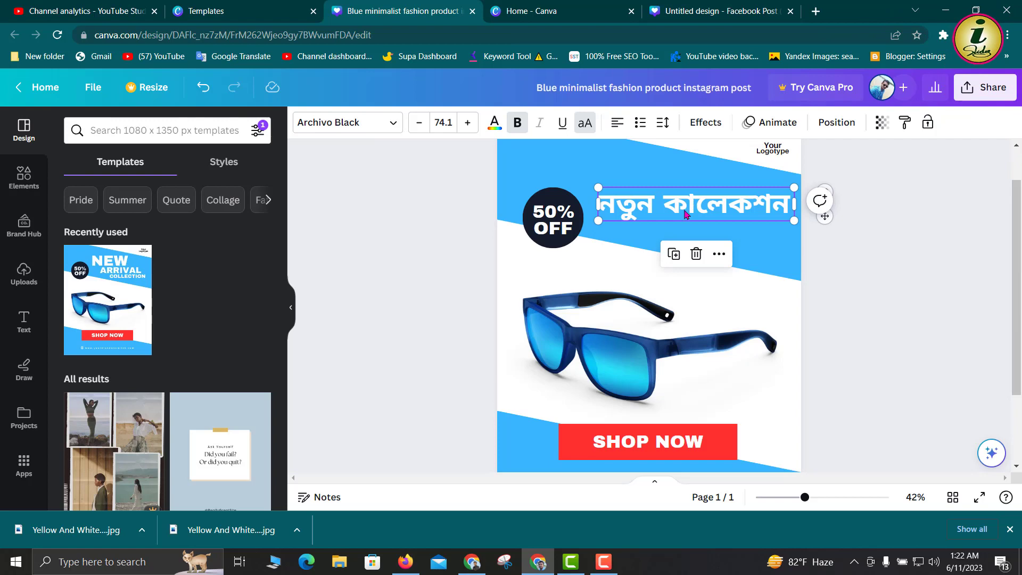
pyautogui.click(495, 128)
pyautogui.scroll(-2, 105, 378)
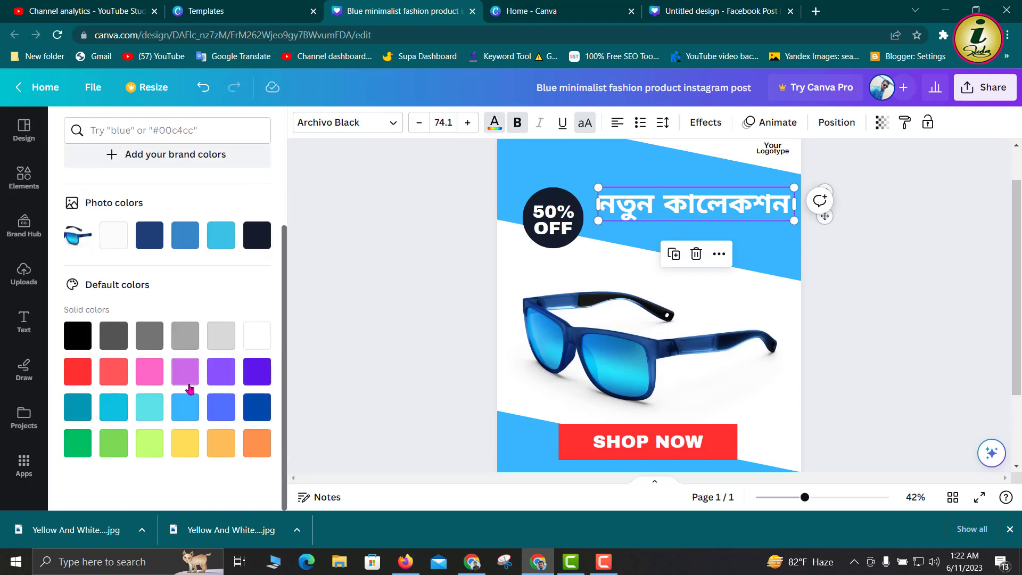
pyautogui.click(84, 367)
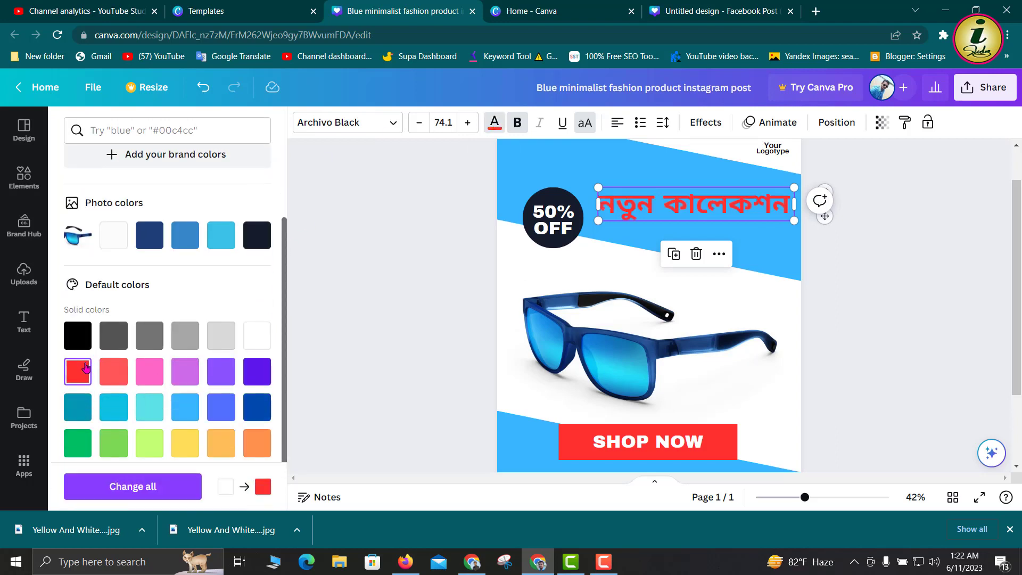
pyautogui.click(113, 371)
pyautogui.click(154, 410)
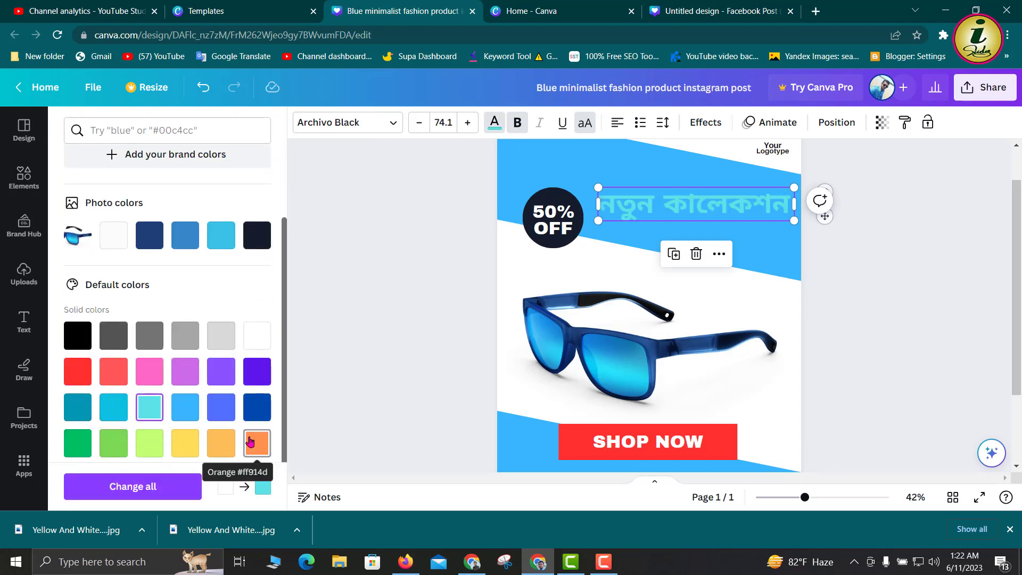
pyautogui.click(222, 442)
pyautogui.click(107, 447)
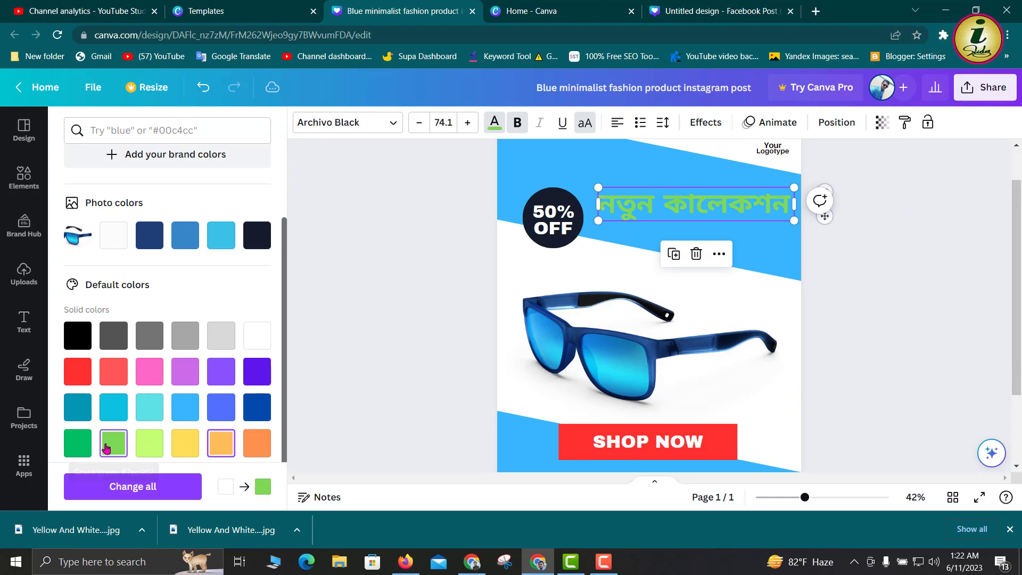
pyautogui.click(78, 443)
pyautogui.click(85, 344)
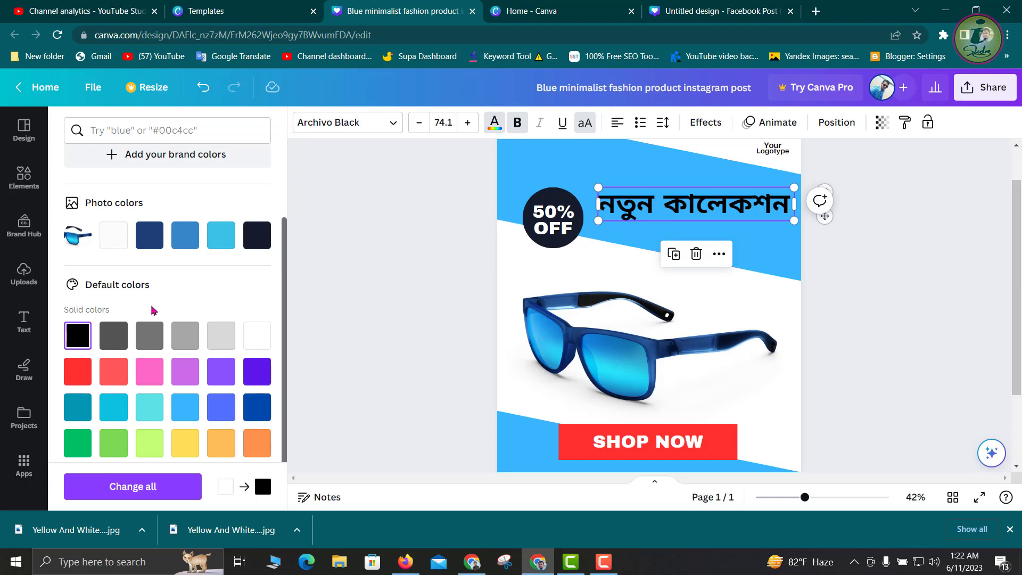
pyautogui.press('Escape')
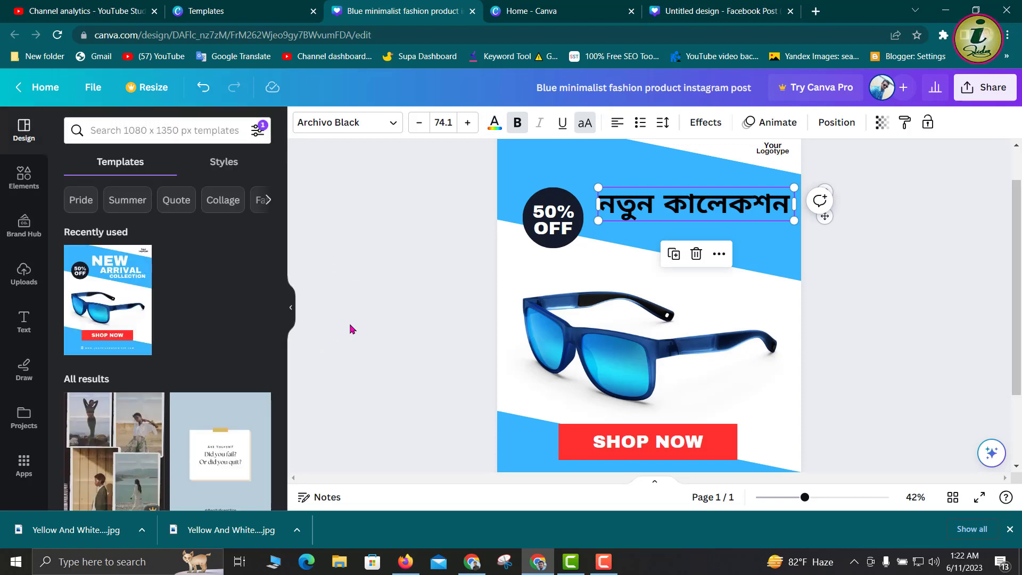
# Step: Replace the "SHOP NOW" text in the red box with "মাত্র 200 টাকা"
pyautogui.click(644, 446)
pyautogui.click(645, 446)
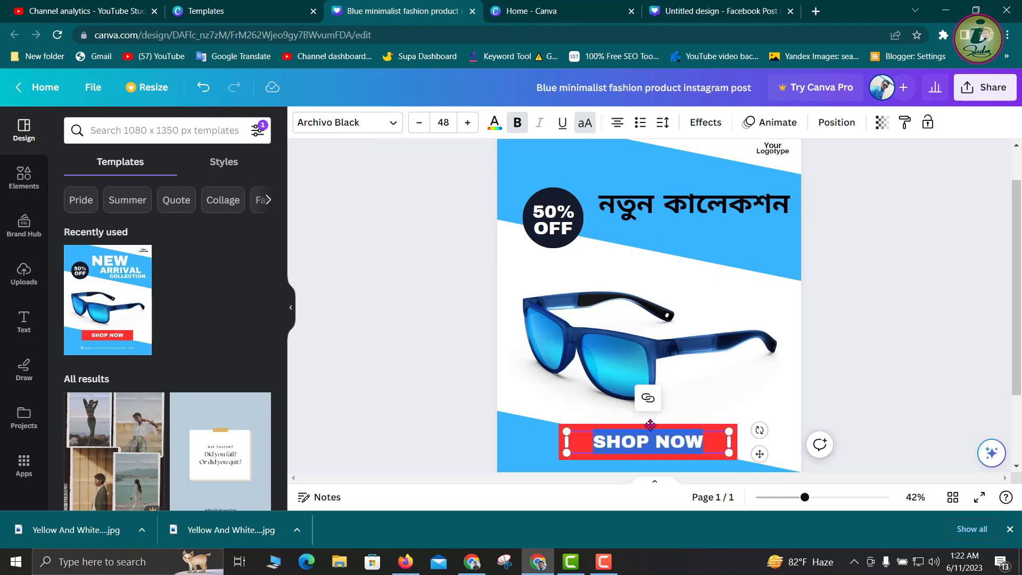
pyautogui.write('মাত্র')
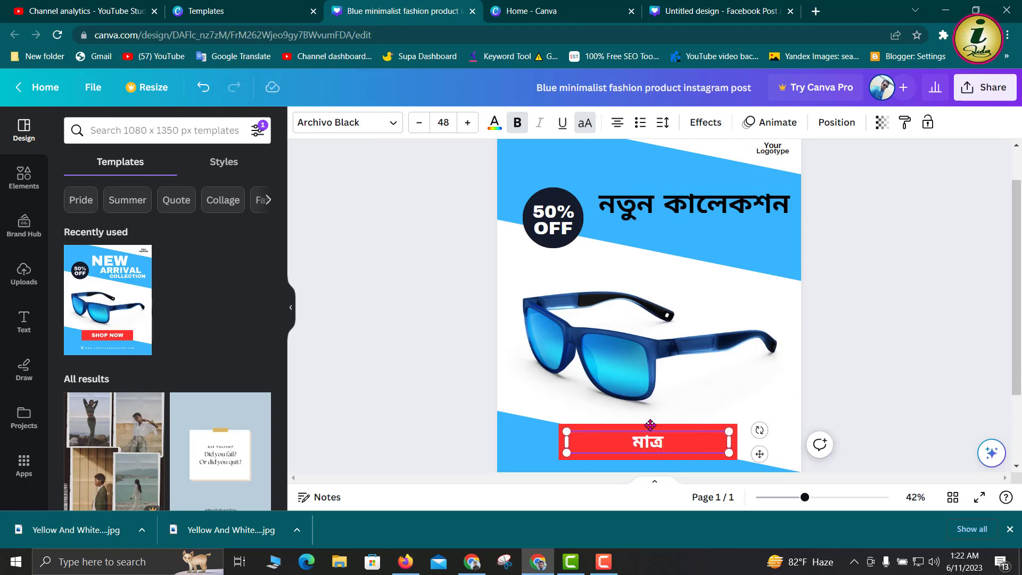
pyautogui.write(' 200 টাকা')
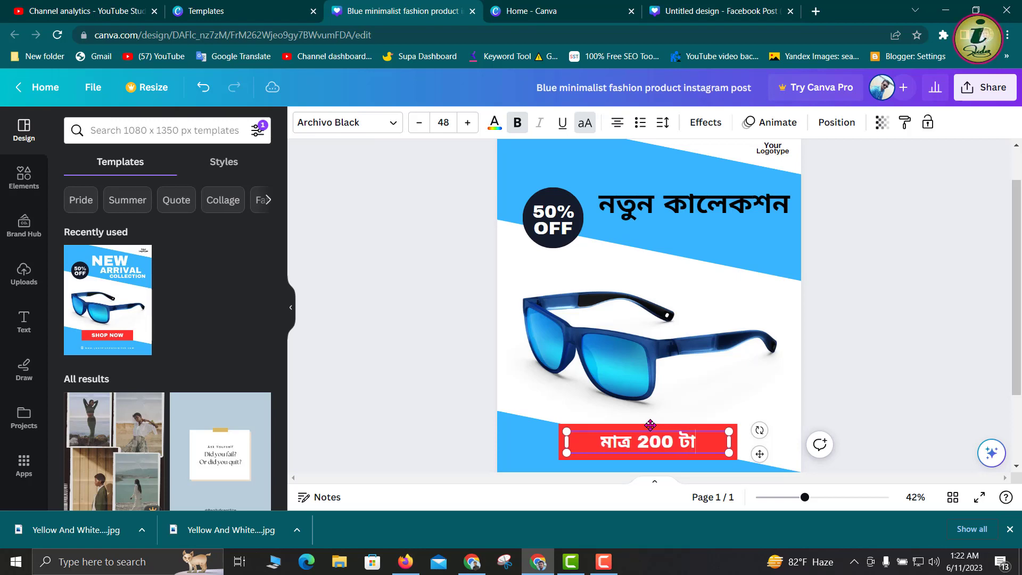
# Step: Enlarge the whole 50% OFF badge to font size 86.1, move it above the glasses' right side, and shift the headline to the page's left edge
pyautogui.click(558, 220)
pyautogui.keyDown('shift'); pyautogui.click(561, 199); pyautogui.keyUp('shift')
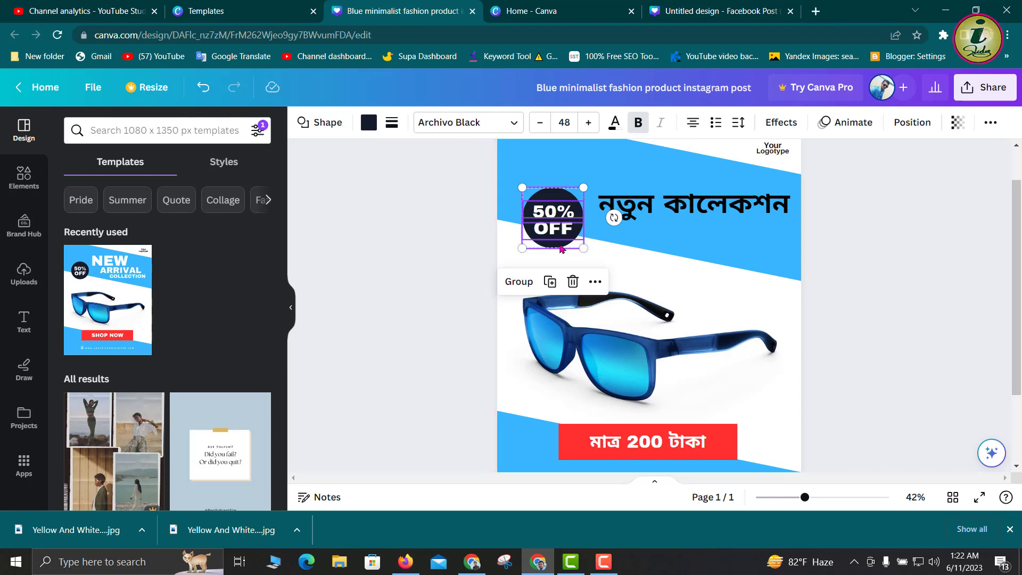
pyautogui.click(584, 252)
pyautogui.click(558, 229)
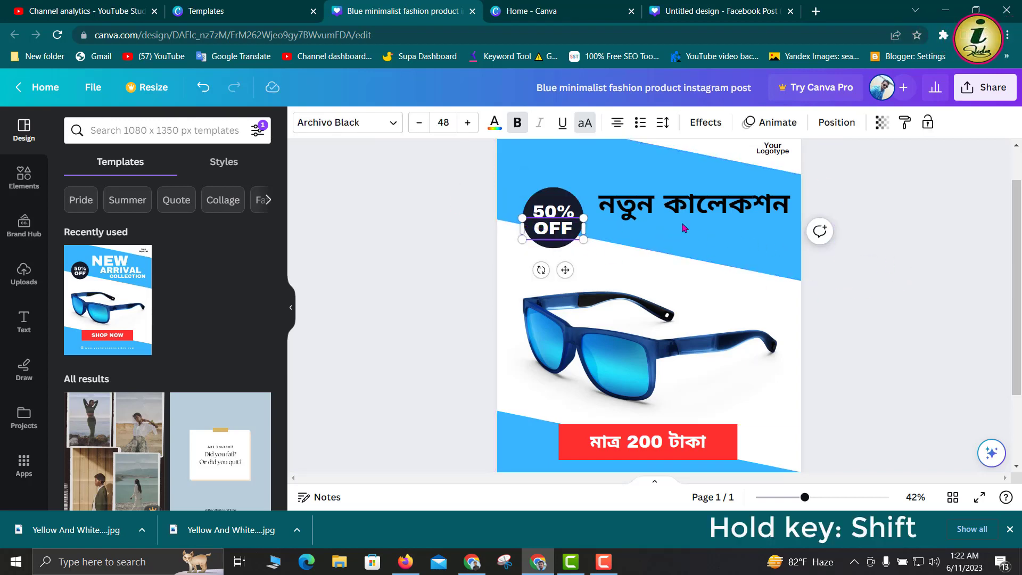
pyautogui.keyDown('shift'); pyautogui.click(554, 213); pyautogui.keyUp('shift')
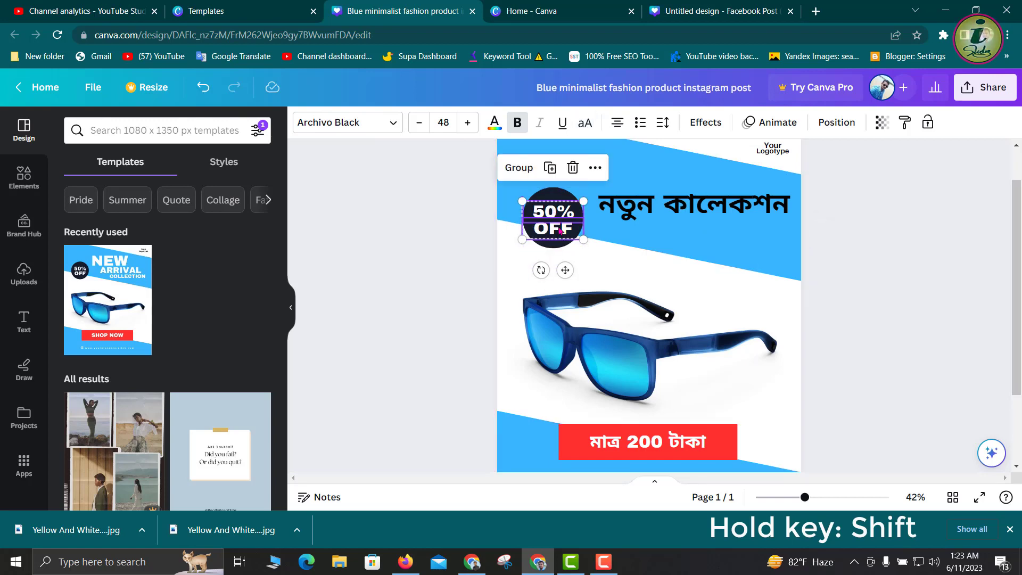
pyautogui.keyDown('shift'); pyautogui.click(555, 195); pyautogui.keyUp('shift')
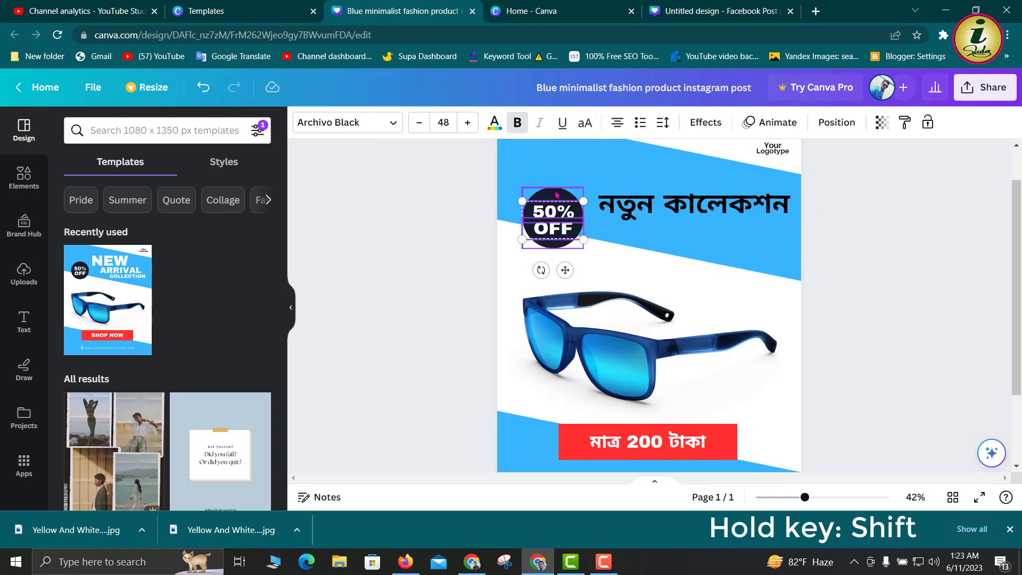
pyautogui.keyDown('shift'); pyautogui.click(555, 195); pyautogui.keyUp('shift')
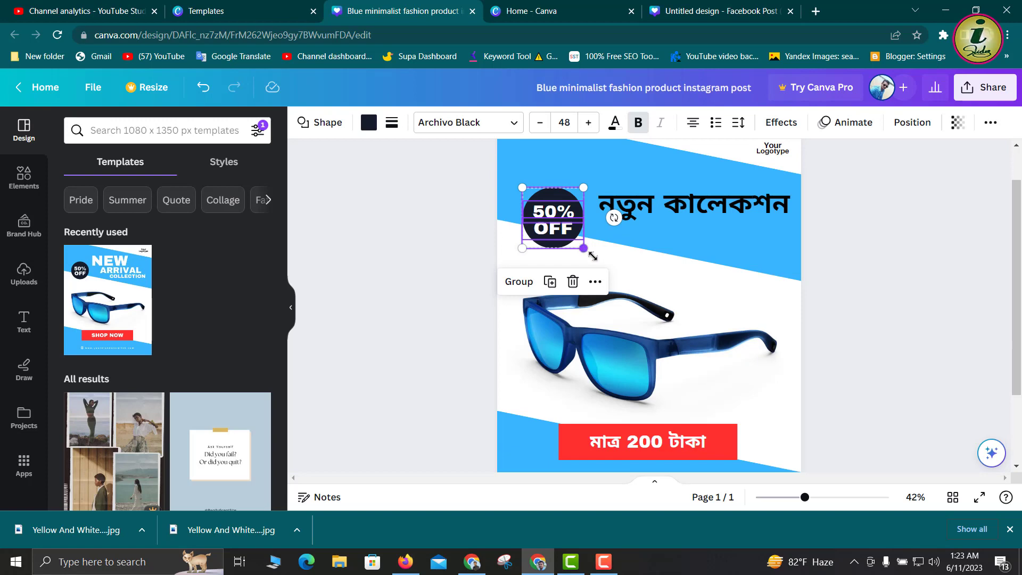
pyautogui.moveTo(593, 256); pyautogui.dragTo(641, 288)
pyautogui.moveTo(579, 259); pyautogui.dragTo(736, 281)
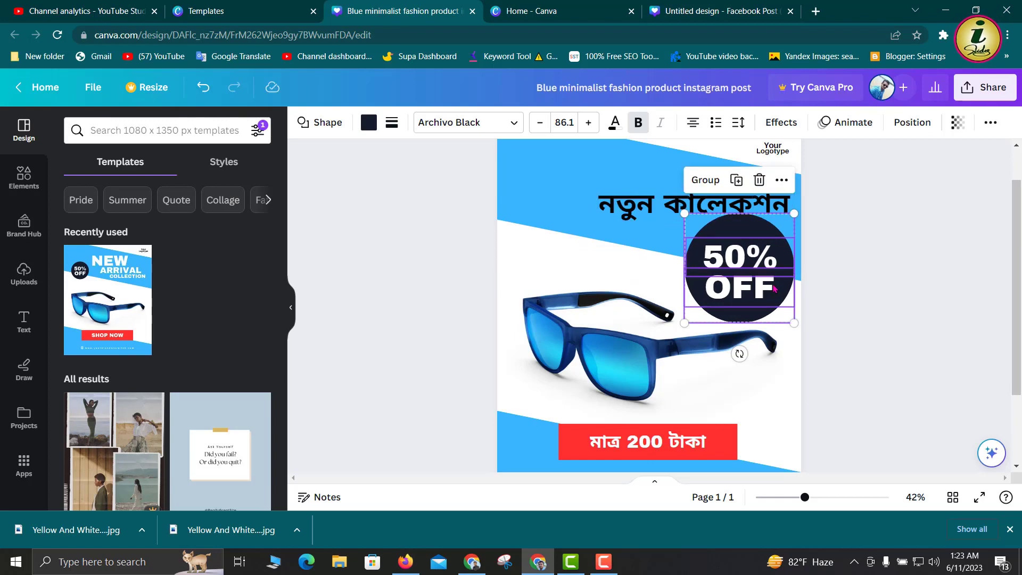
pyautogui.moveTo(682, 205); pyautogui.dragTo(588, 197)
# Step: Recolour the slanted blue bands at the top and bottom of the post yellow
pyautogui.click(683, 171)
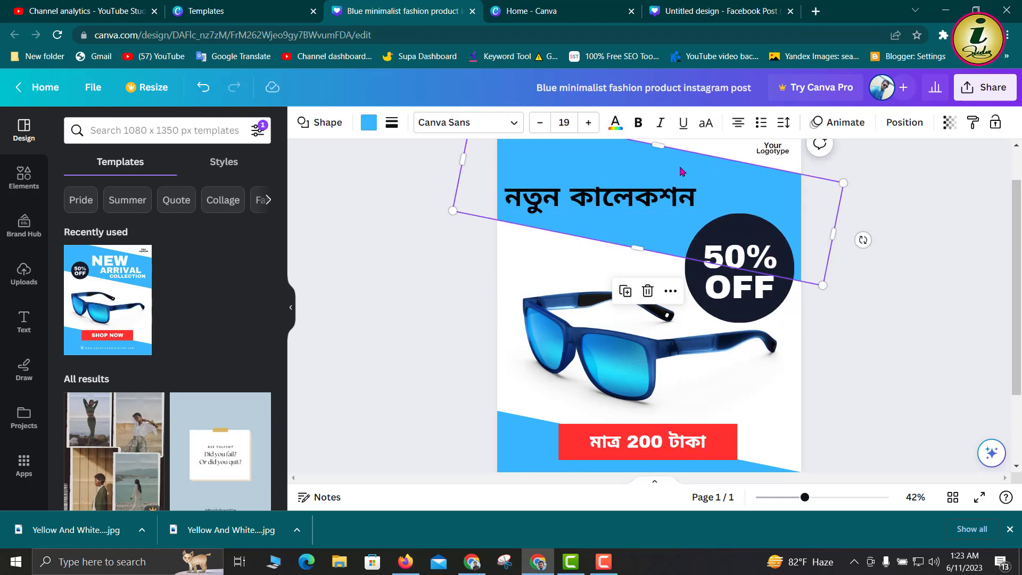
pyautogui.click(367, 124)
pyautogui.scroll(-2, 192, 367)
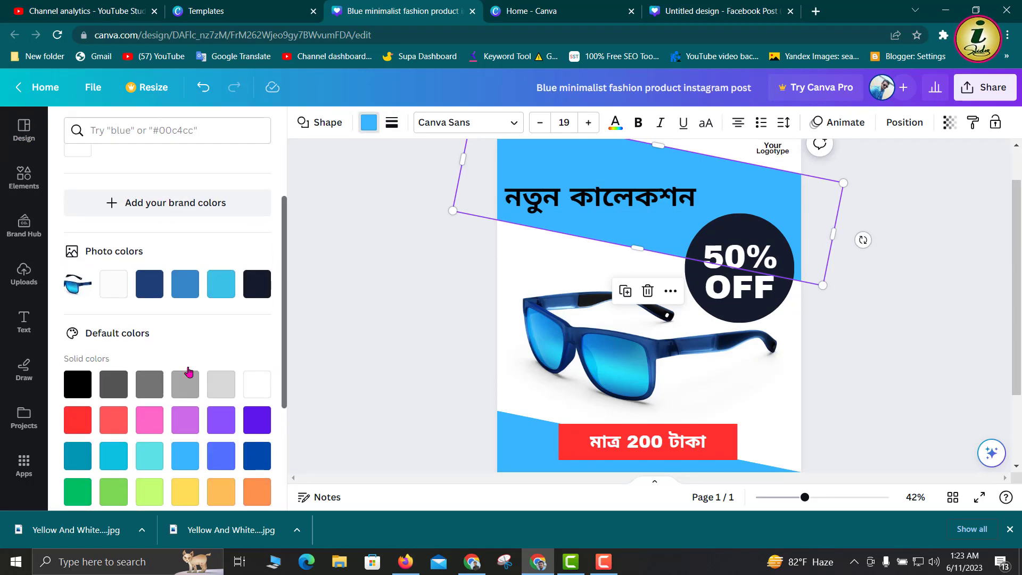
pyautogui.click(186, 492)
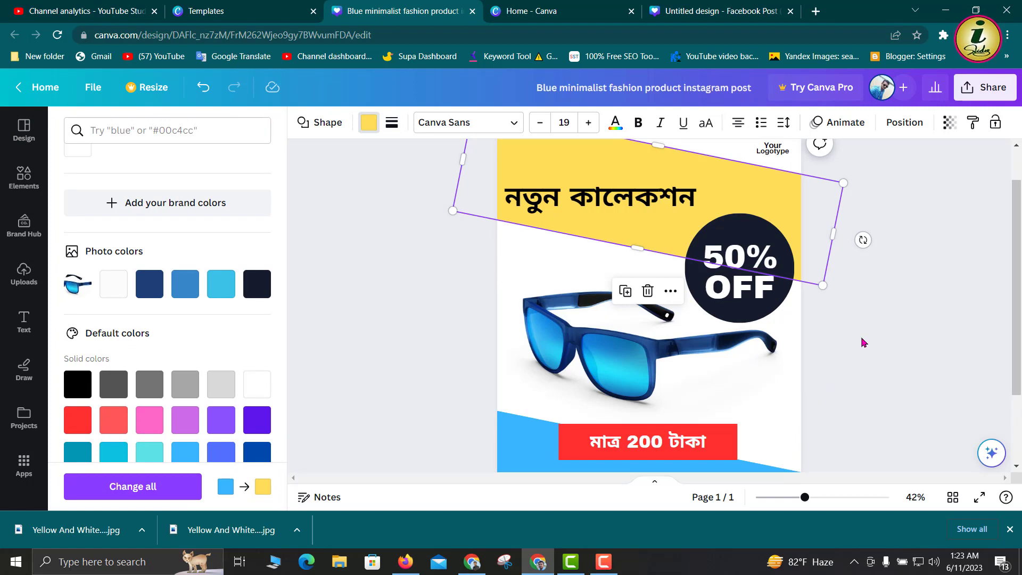
pyautogui.press('Escape')
pyautogui.click(509, 458)
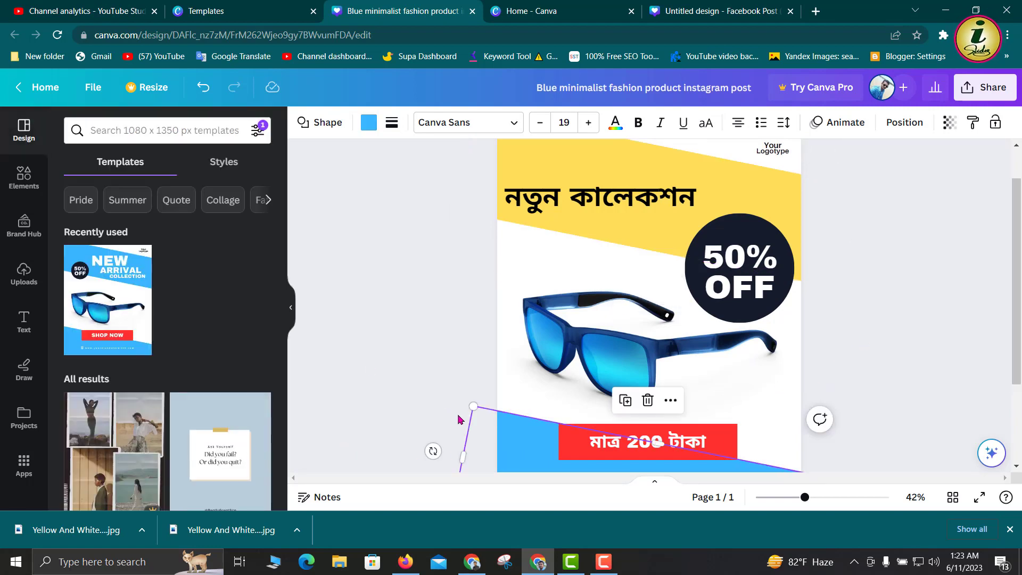
pyautogui.click(369, 123)
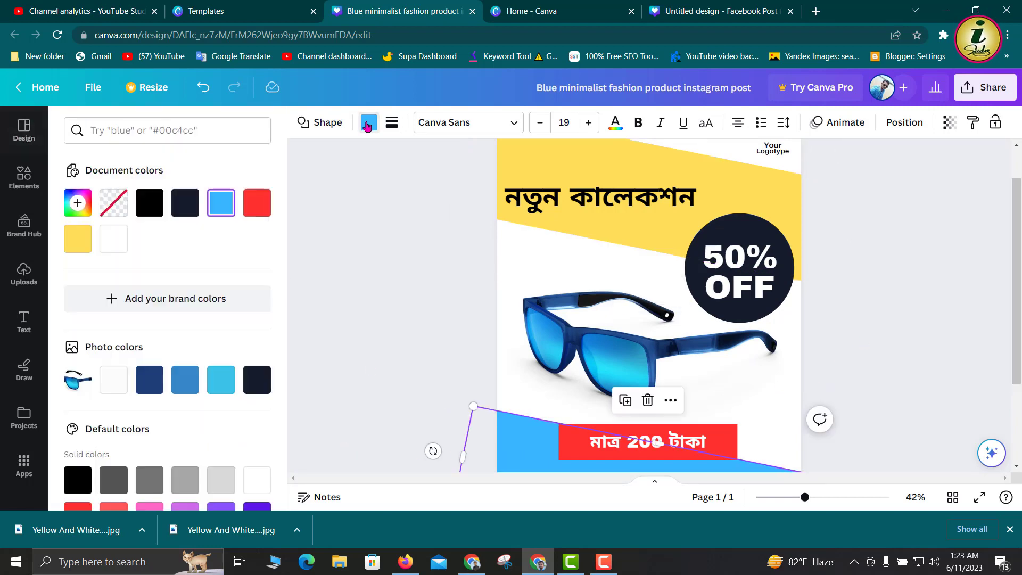
pyautogui.click(78, 243)
# Step: Try lime green and several gradients as the page background, ending on the yellow-to-orange gradient
pyautogui.click(791, 362)
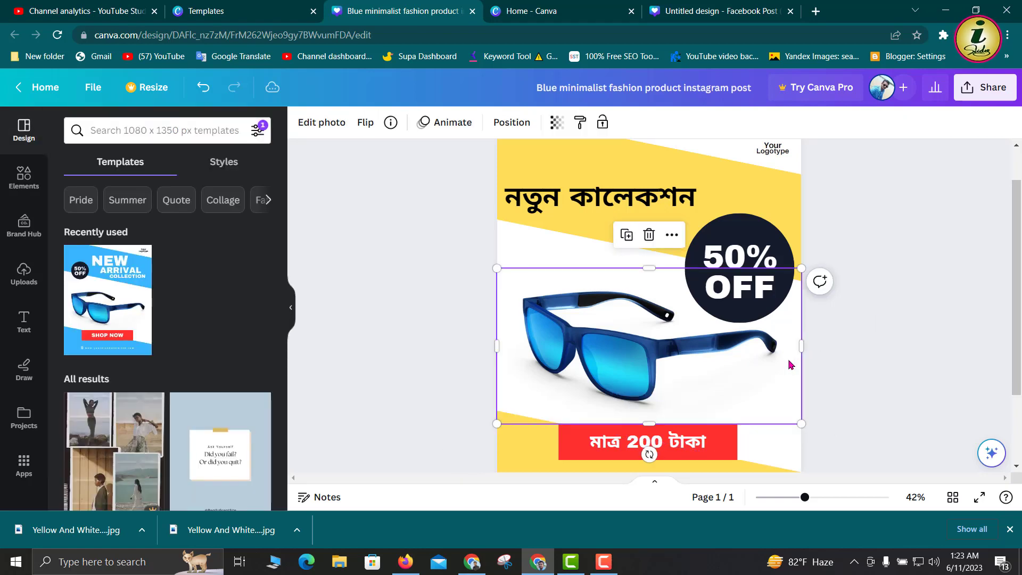
pyautogui.click(891, 366)
pyautogui.click(798, 447)
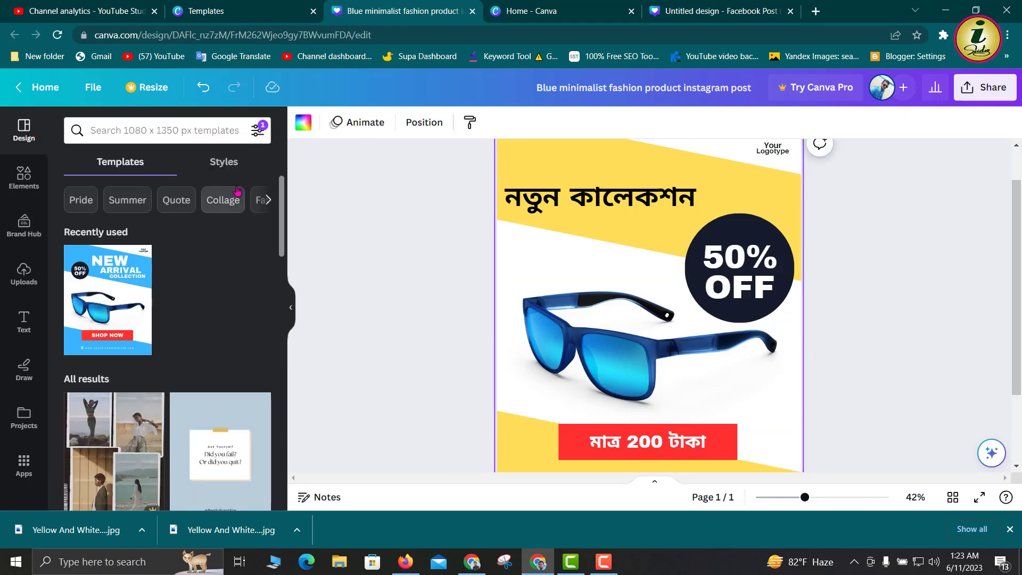
pyautogui.click(305, 123)
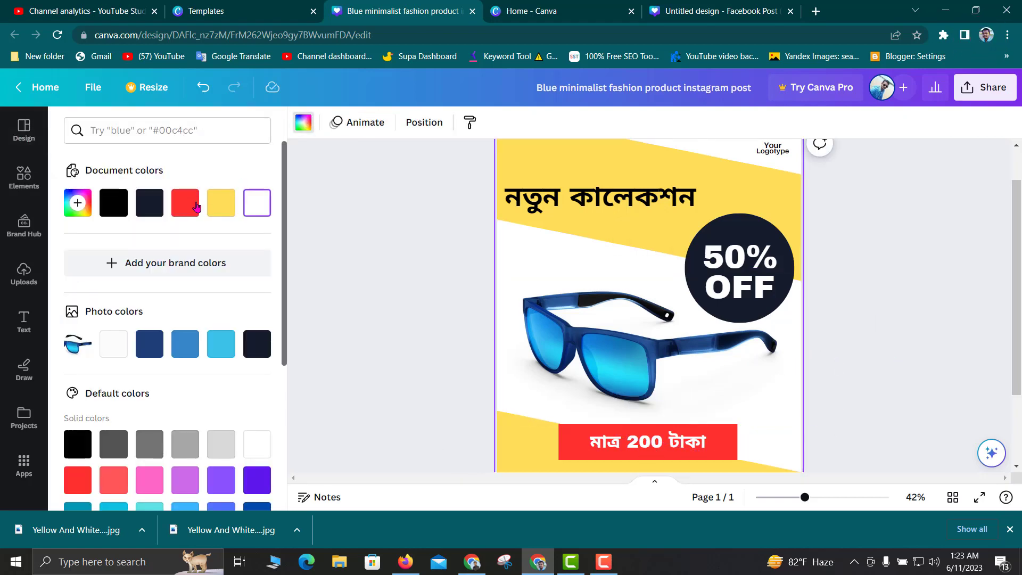
pyautogui.scroll(-4, 160, 266)
pyautogui.click(149, 315)
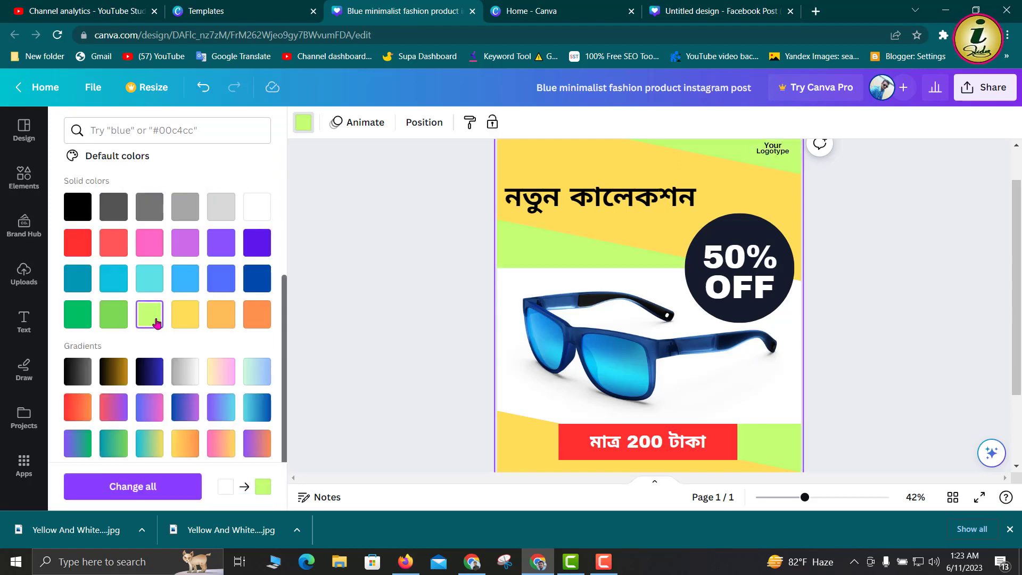
pyautogui.click(221, 408)
pyautogui.click(255, 411)
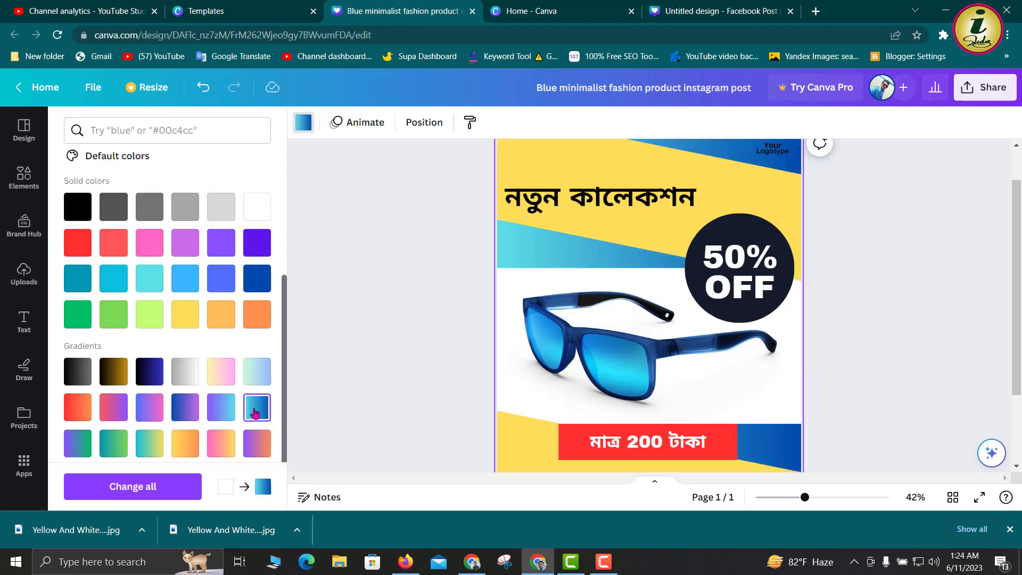
pyautogui.click(185, 444)
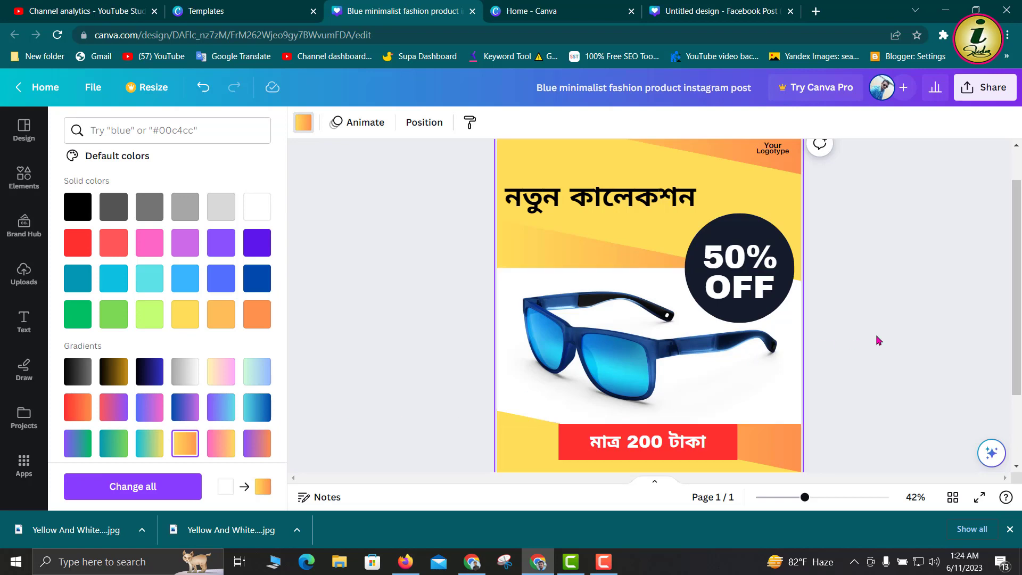
# Step: Change the page background to the grey-to-white gradient
pyautogui.click(704, 381)
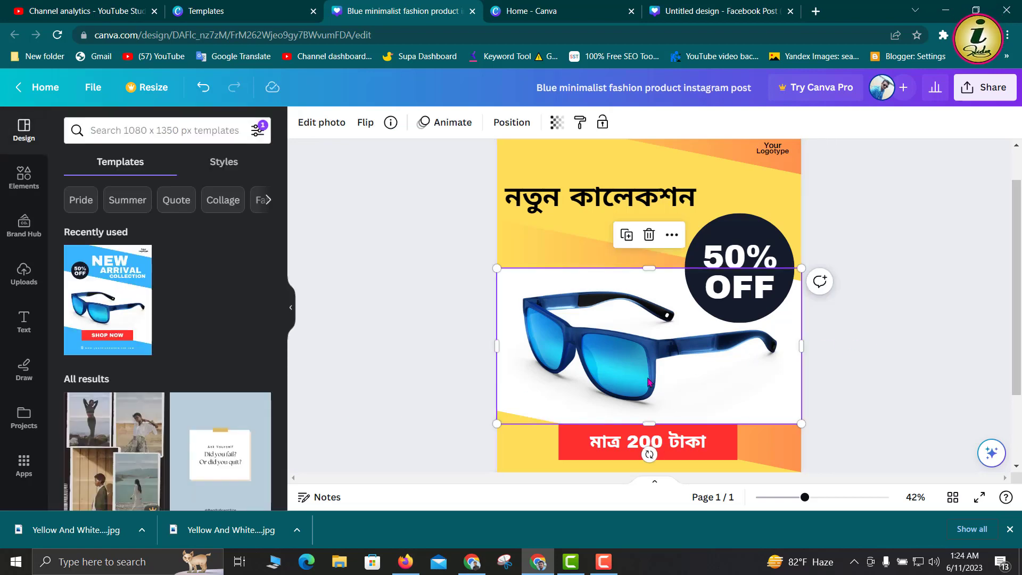
pyautogui.scroll(1, 648, 381)
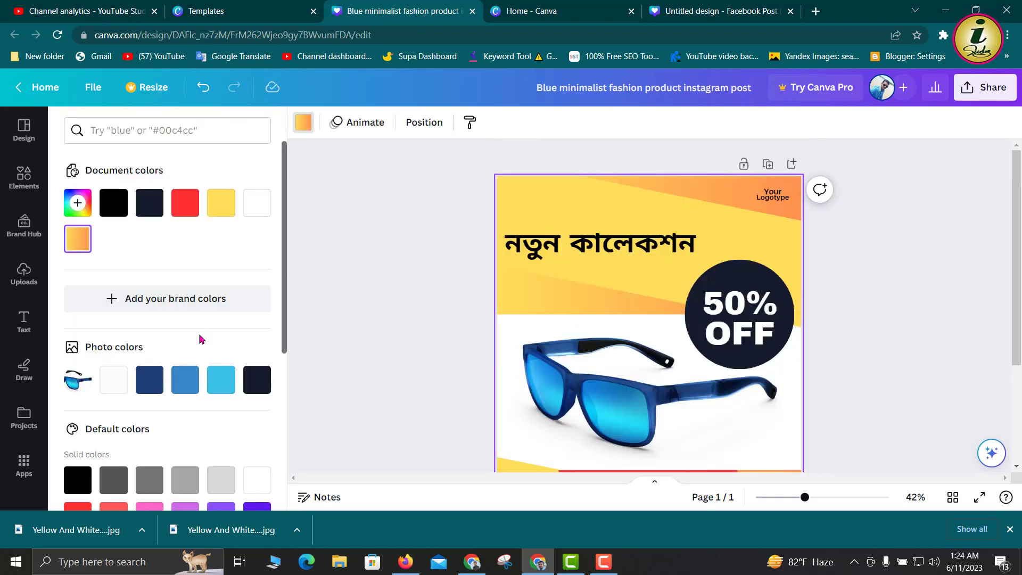
pyautogui.scroll(-4, 201, 338)
pyautogui.click(227, 216)
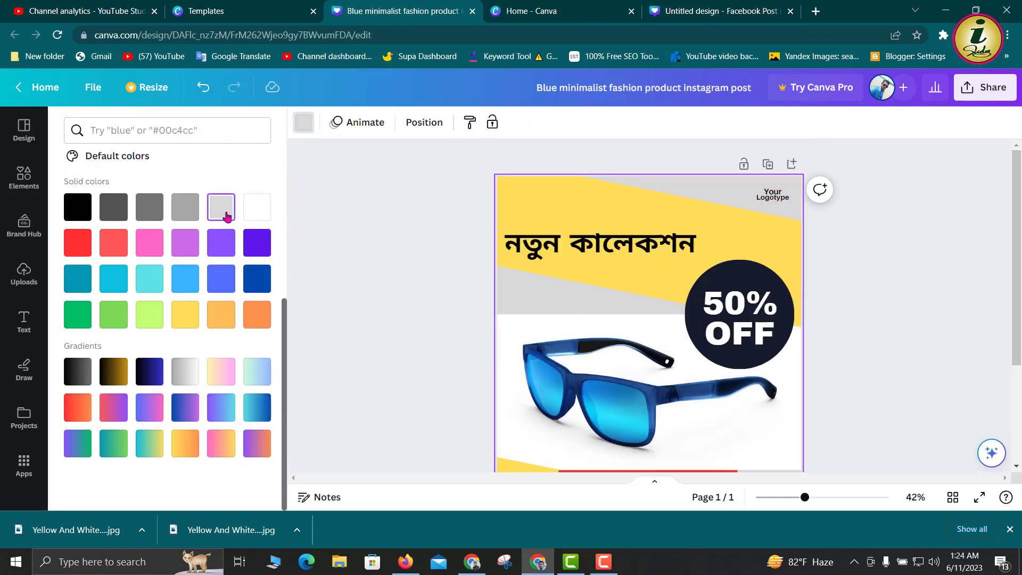
pyautogui.click(248, 216)
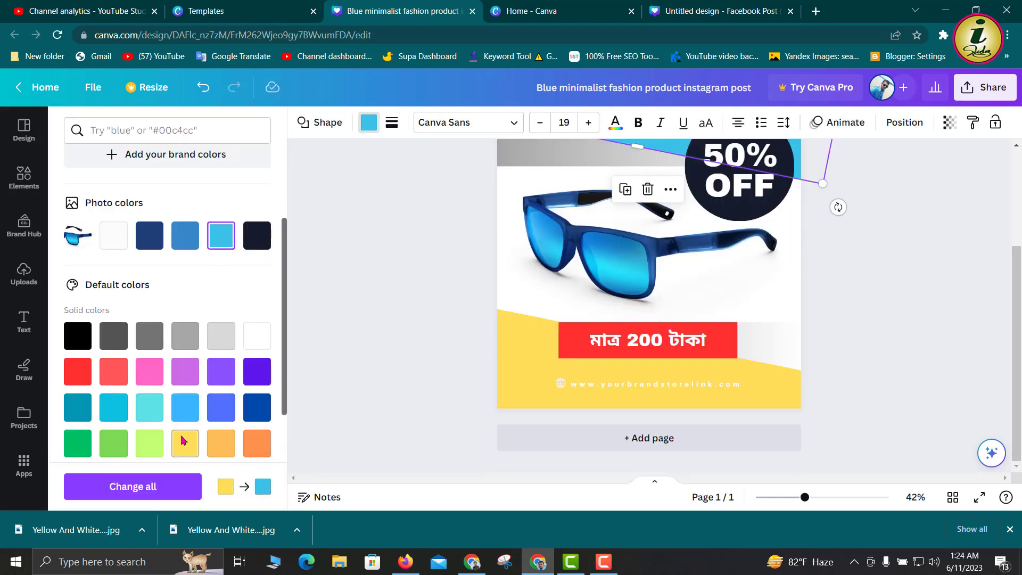
# Step: Recolour the top and bottom slanted bands orange (#ff914d)
pyautogui.click(249, 446)
pyautogui.click(511, 399)
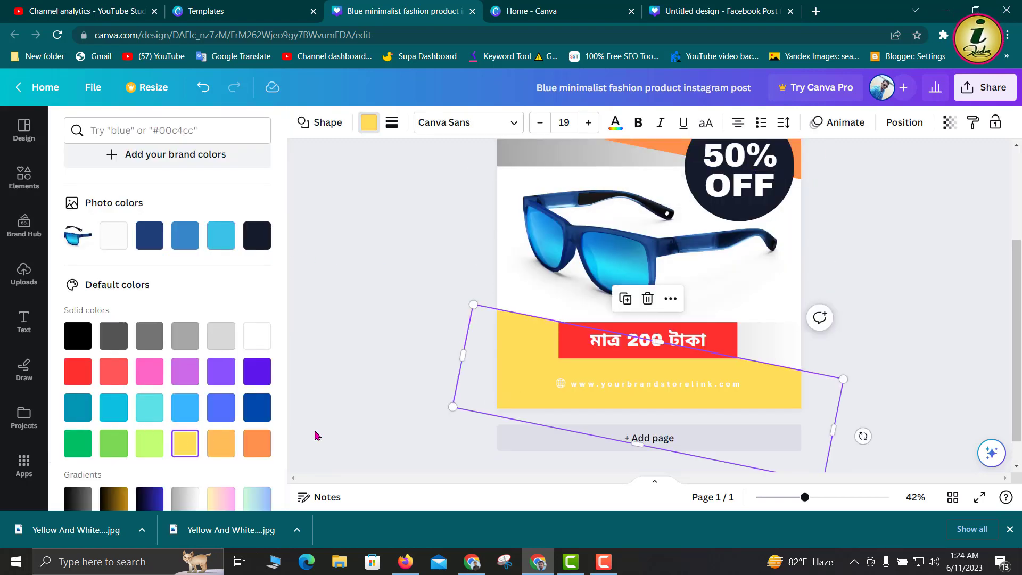
pyautogui.click(258, 444)
pyautogui.scroll(-1, 886, 230)
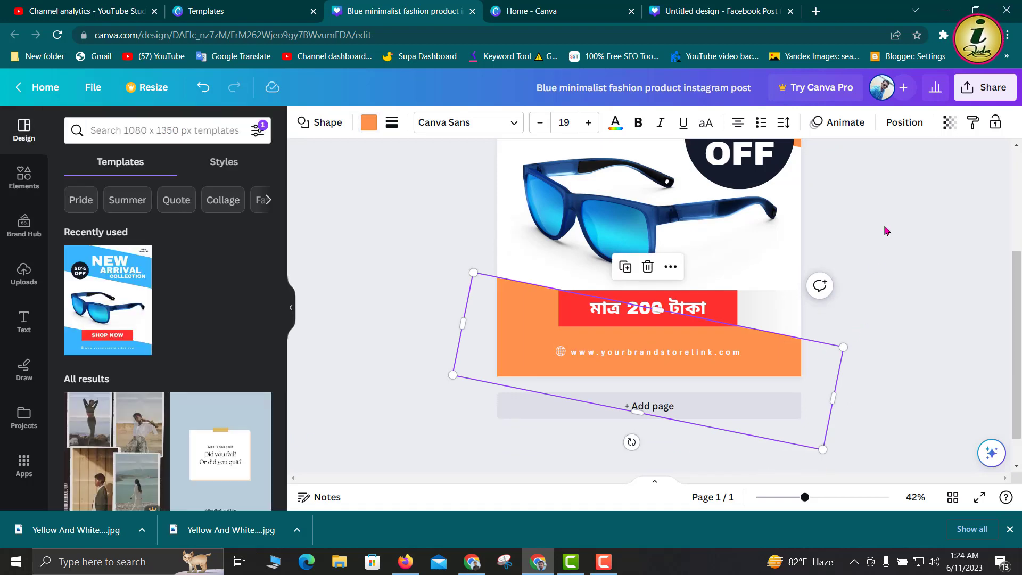
# Step: Delete the "Logotype" text in the upper-right corner of the design
pyautogui.scroll(4, 886, 230)
pyautogui.click(870, 275)
pyautogui.click(782, 206)
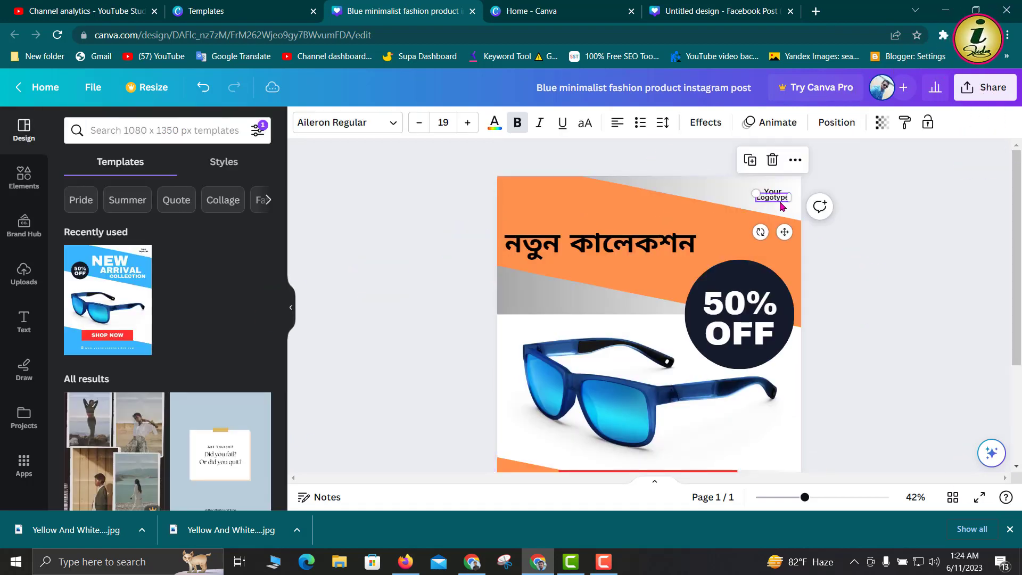
pyautogui.press('Delete')
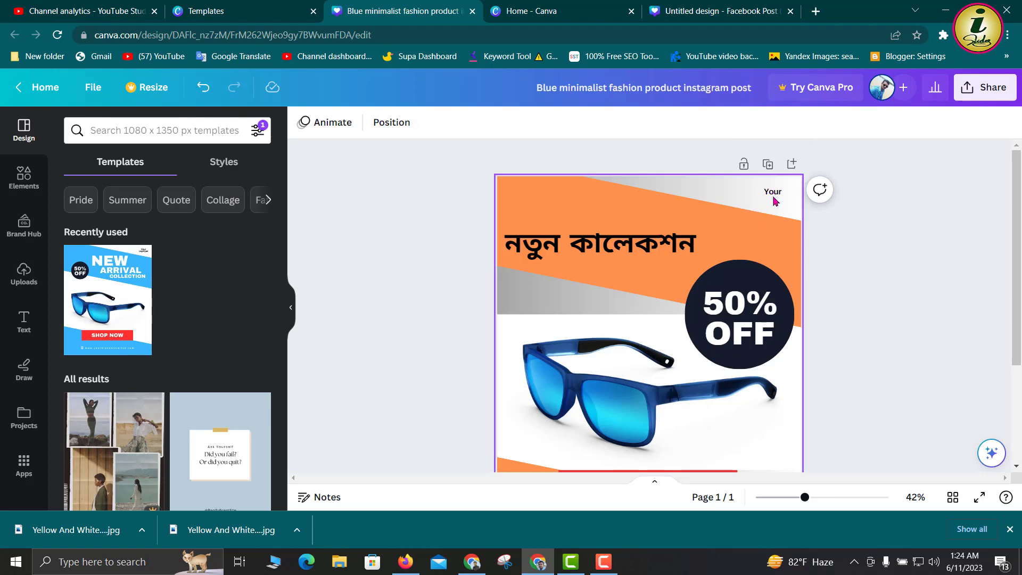
# Step: Delete the leftover "Your" text in the design's upper-right corner and upload the image "Logo for Youtube"
pyautogui.click(776, 198)
pyautogui.press('Delete')
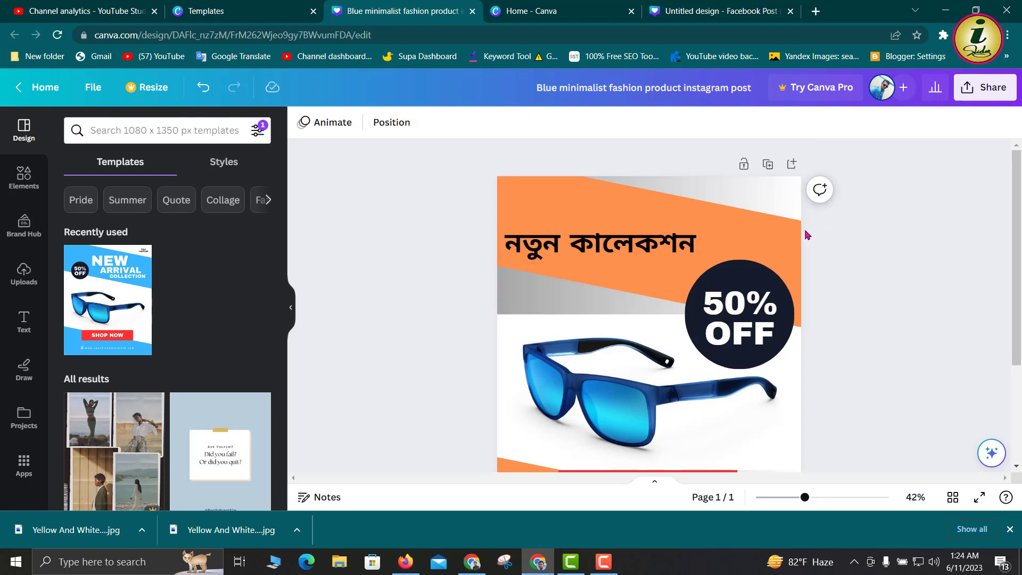
pyautogui.click(24, 274)
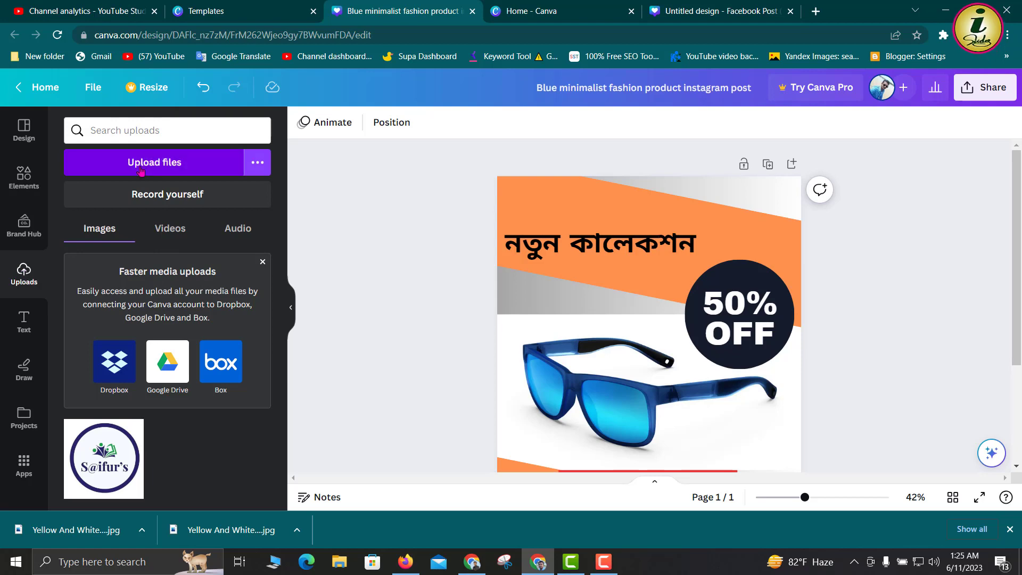
pyautogui.click(159, 166)
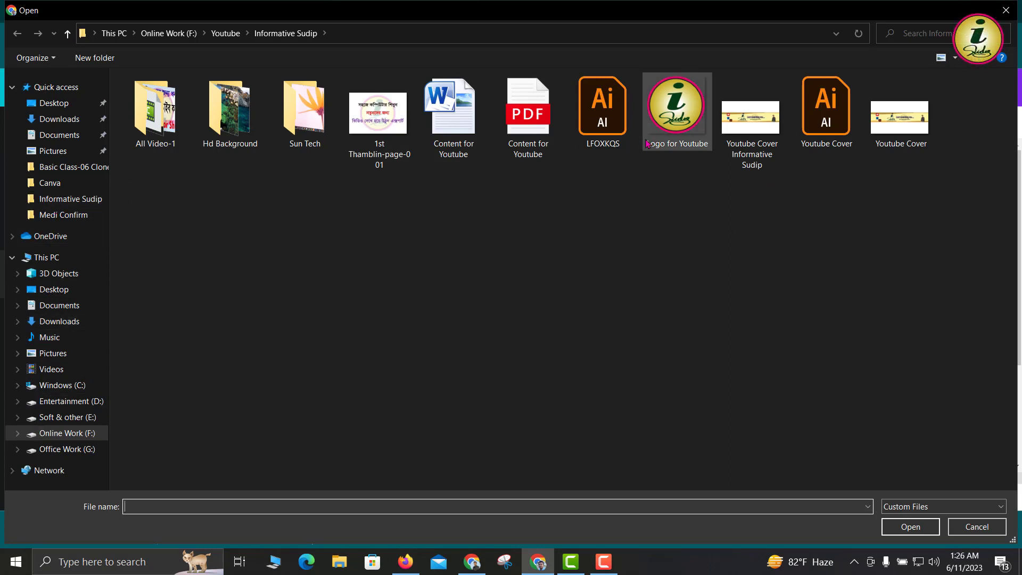
pyautogui.doubleClick(675, 128)
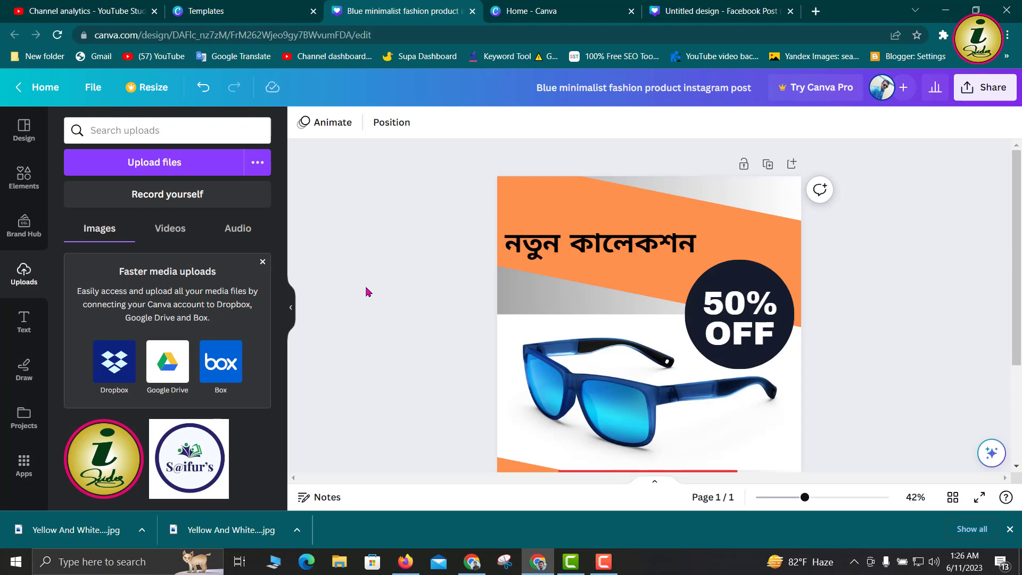
# Step: Add the uploaded round logo to the page, shrink it and place it in the design's upper-right corner
pyautogui.click(98, 469)
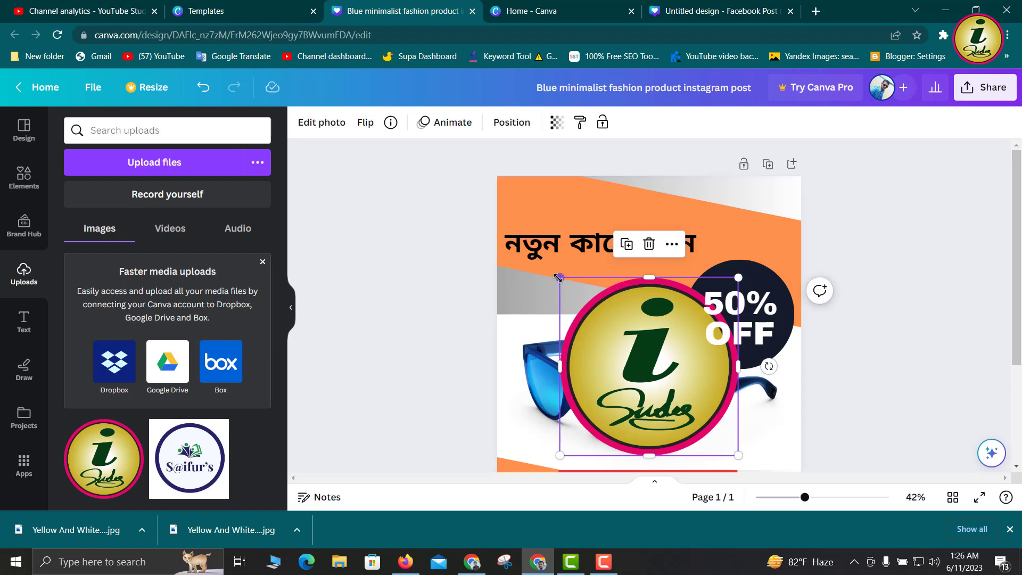
pyautogui.moveTo(560, 277); pyautogui.dragTo(757, 178)
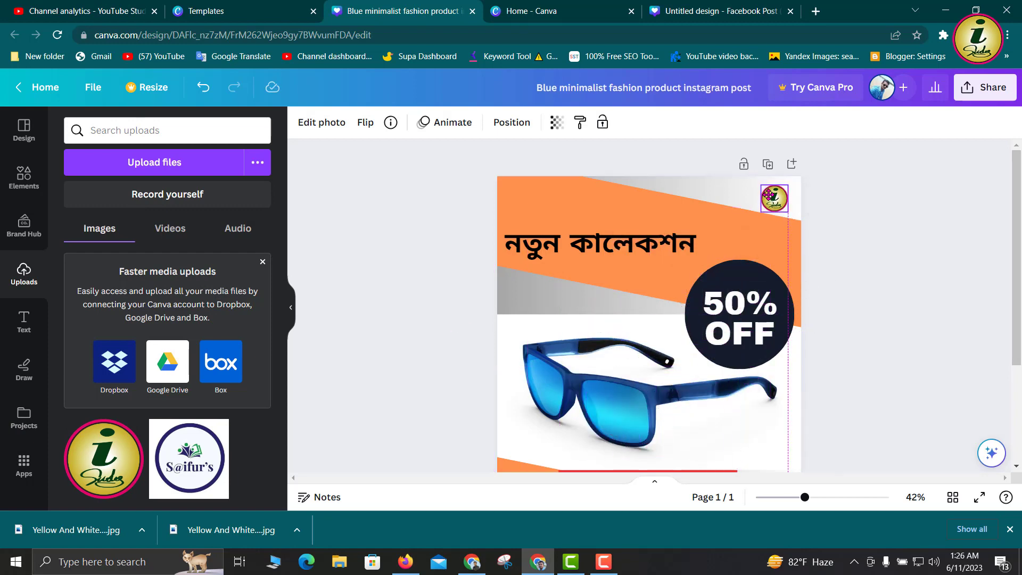
pyautogui.click(840, 287)
pyautogui.scroll(-3, 840, 288)
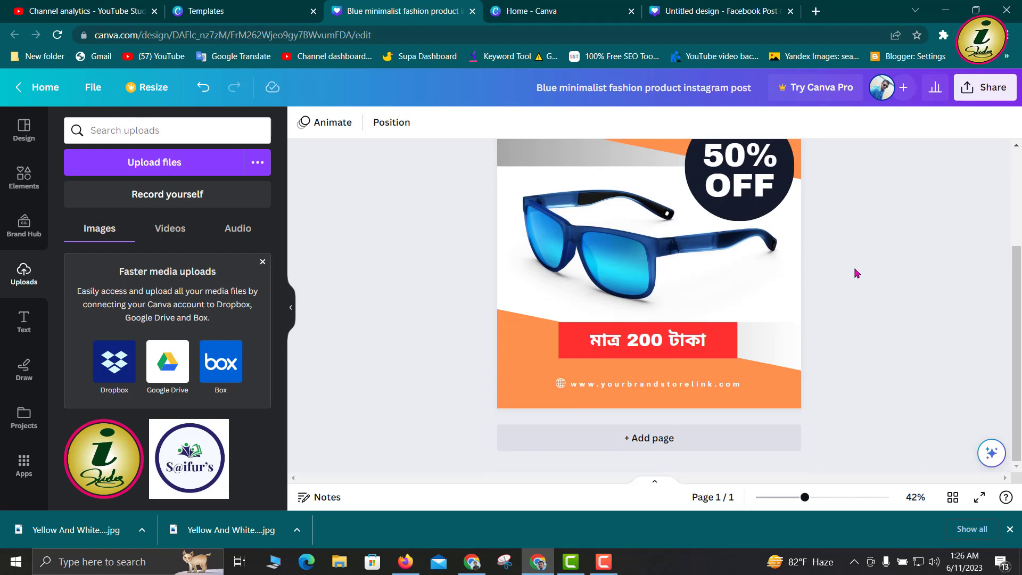
pyautogui.scroll(3, 857, 273)
pyautogui.scroll(-3, 857, 273)
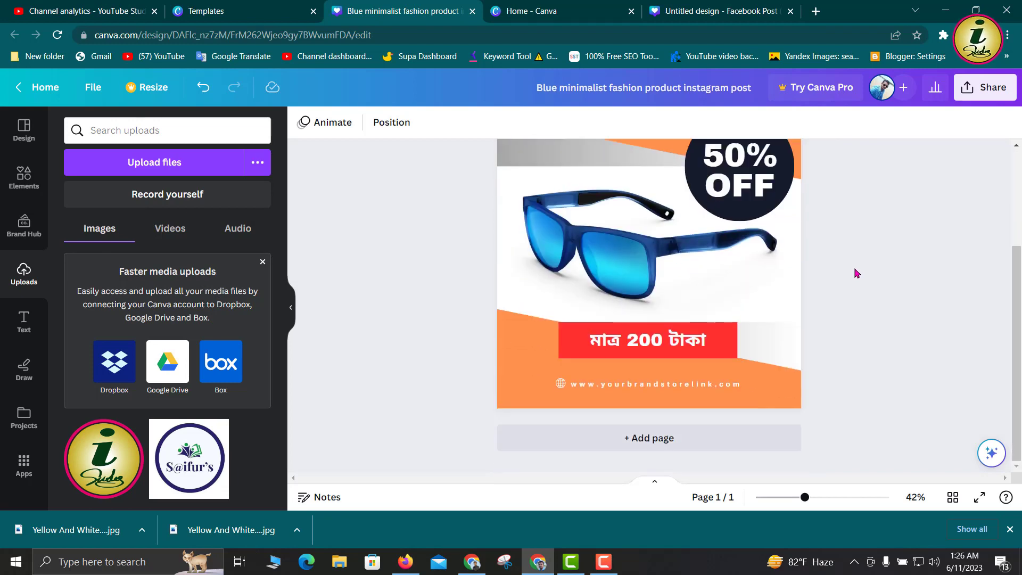
pyautogui.scroll(3, 857, 273)
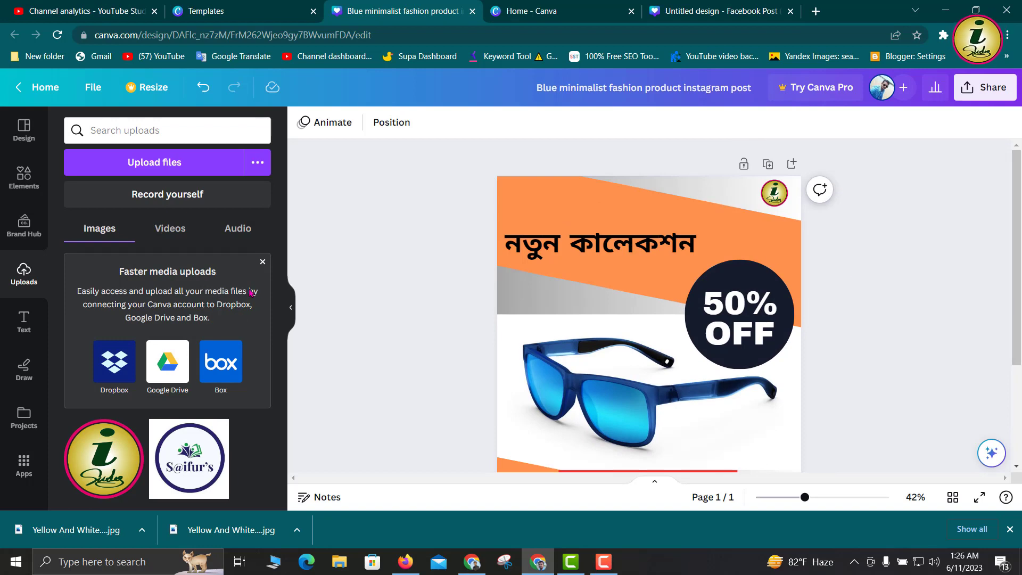
pyautogui.click(24, 323)
pyautogui.scroll(-5, 173, 332)
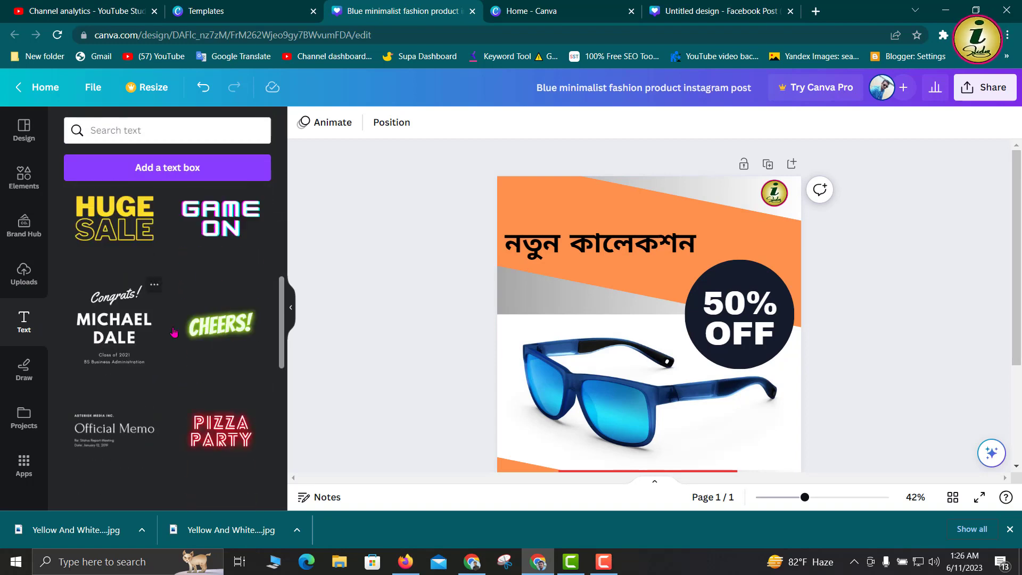
pyautogui.scroll(-5, 174, 331)
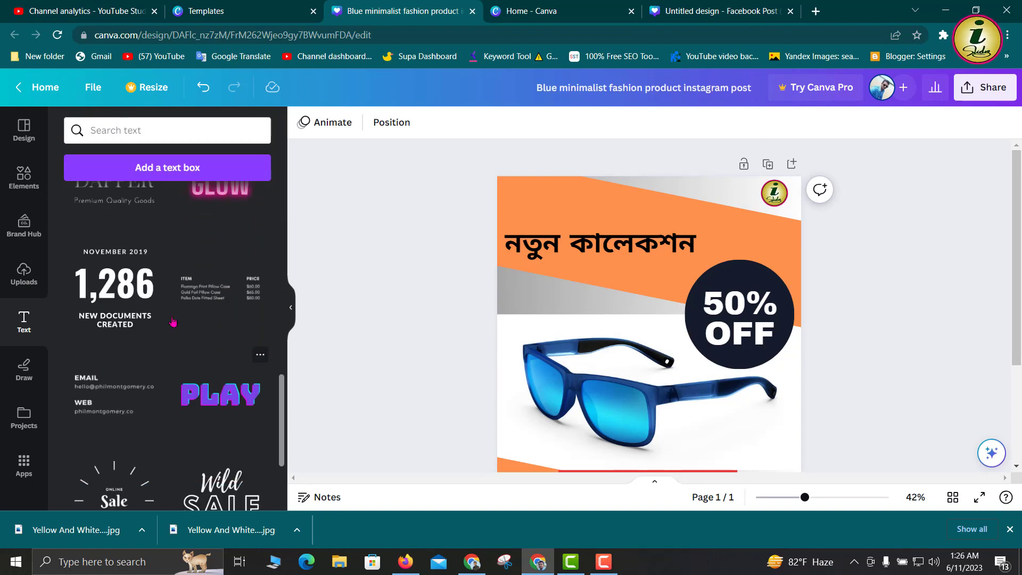
pyautogui.scroll(-8, 174, 322)
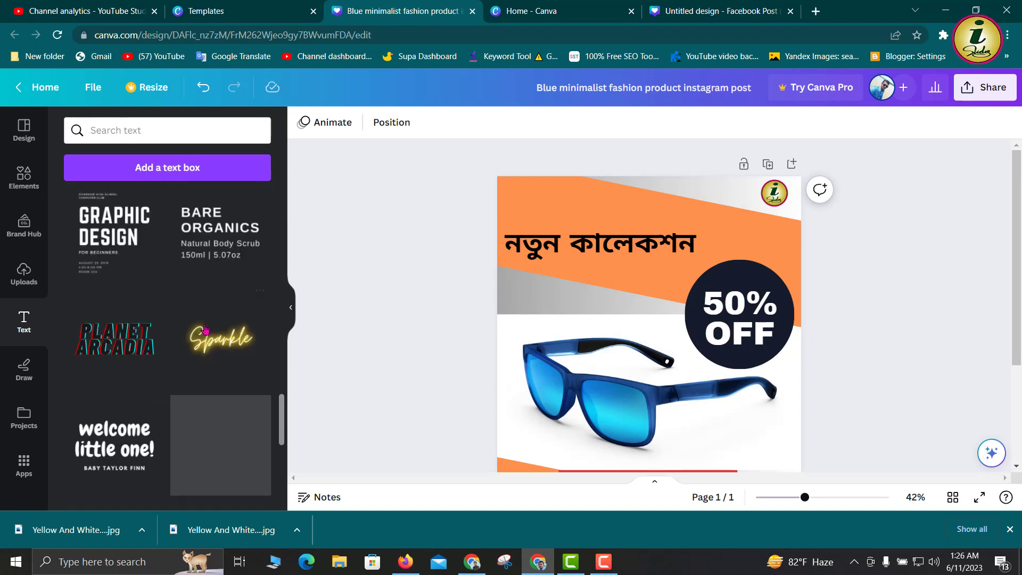
pyautogui.scroll(-5, 175, 332)
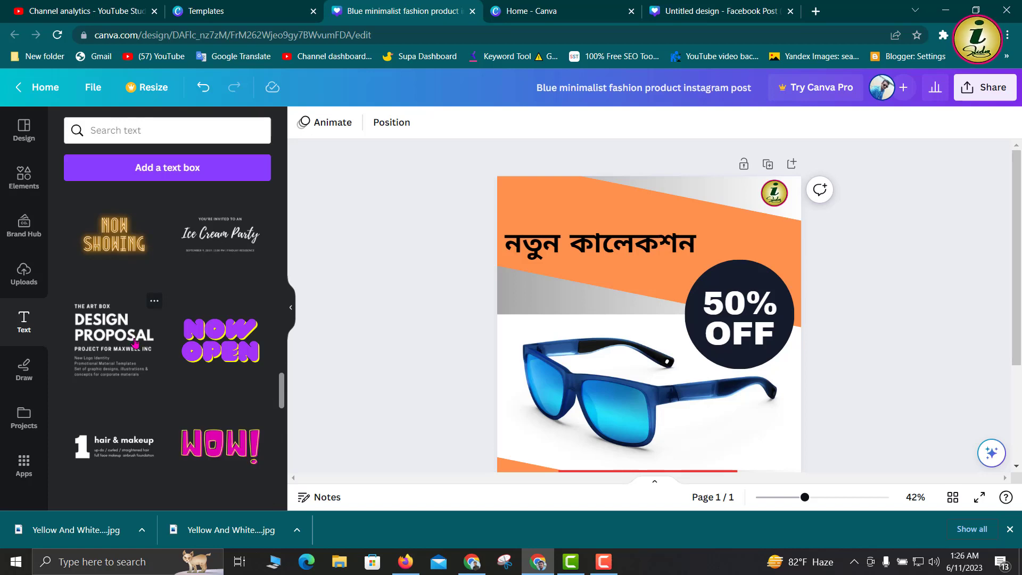
pyautogui.scroll(-5, 137, 336)
pyautogui.click(28, 375)
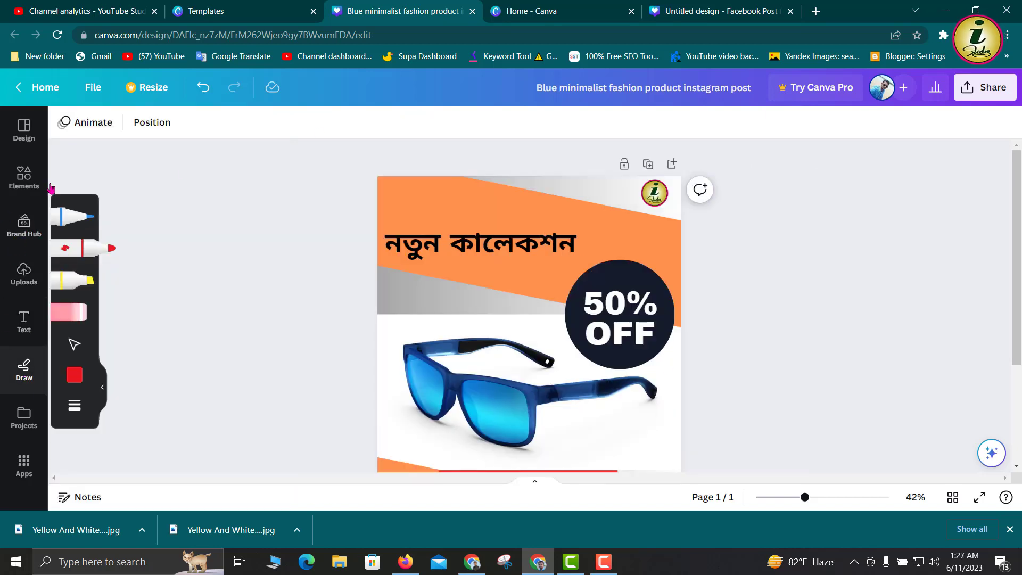
# Step: Add a two-line heading reading "Only for Friday" at size 51 below the Bengali title, along the page's left edge
pyautogui.click(24, 321)
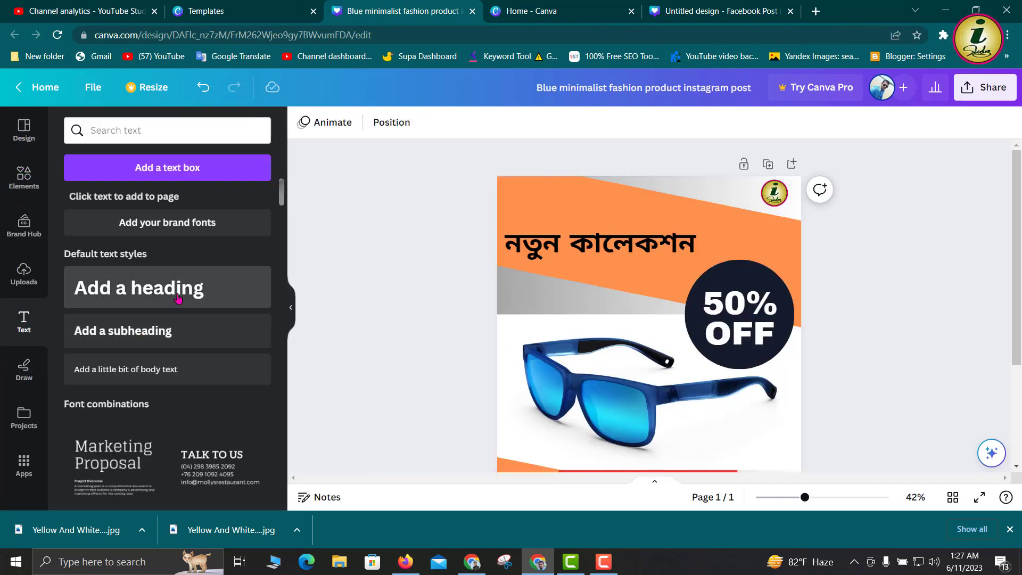
pyautogui.click(179, 298)
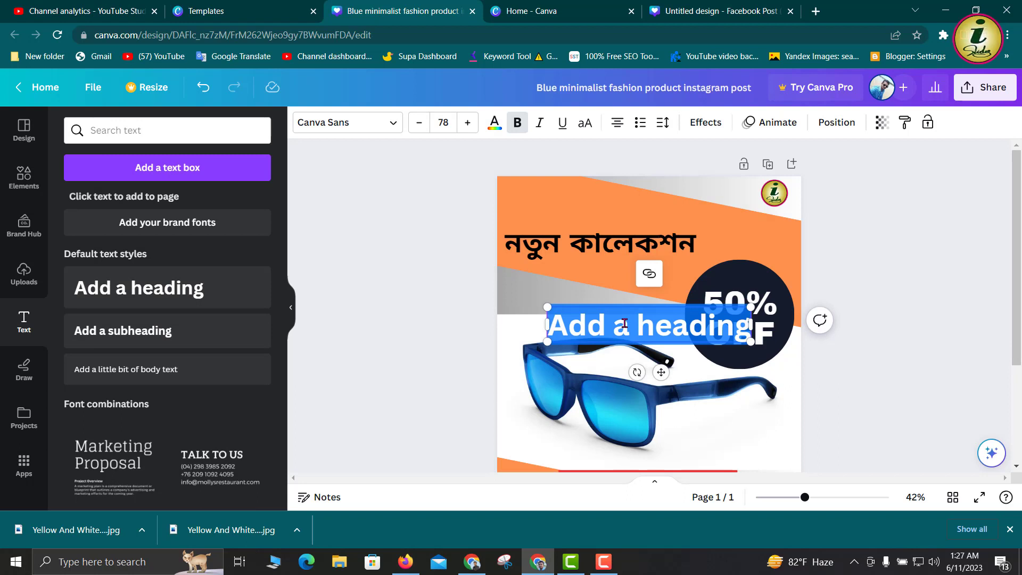
pyautogui.write('Friday')
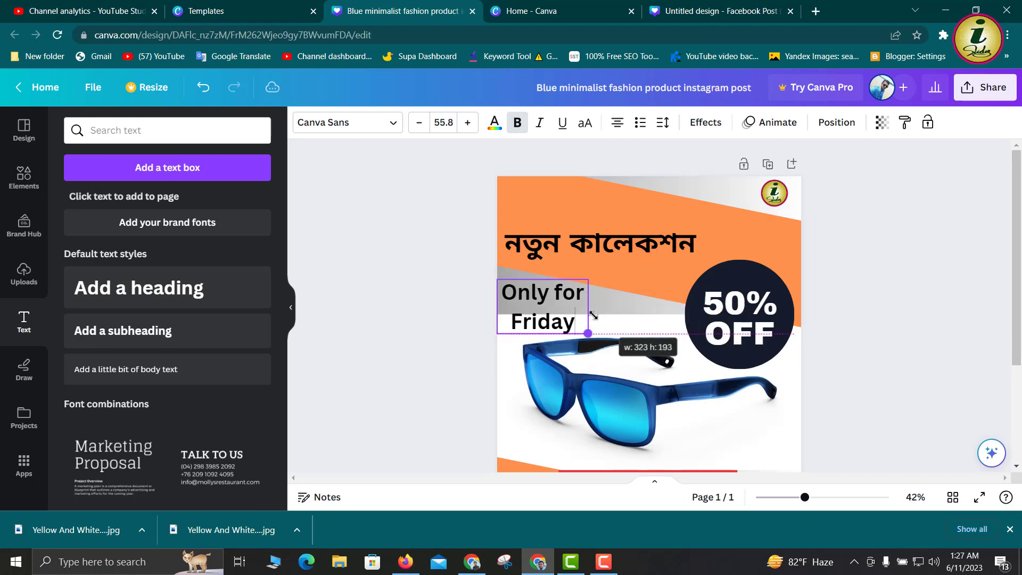
pyautogui.moveTo(546, 318); pyautogui.dragTo(572, 314)
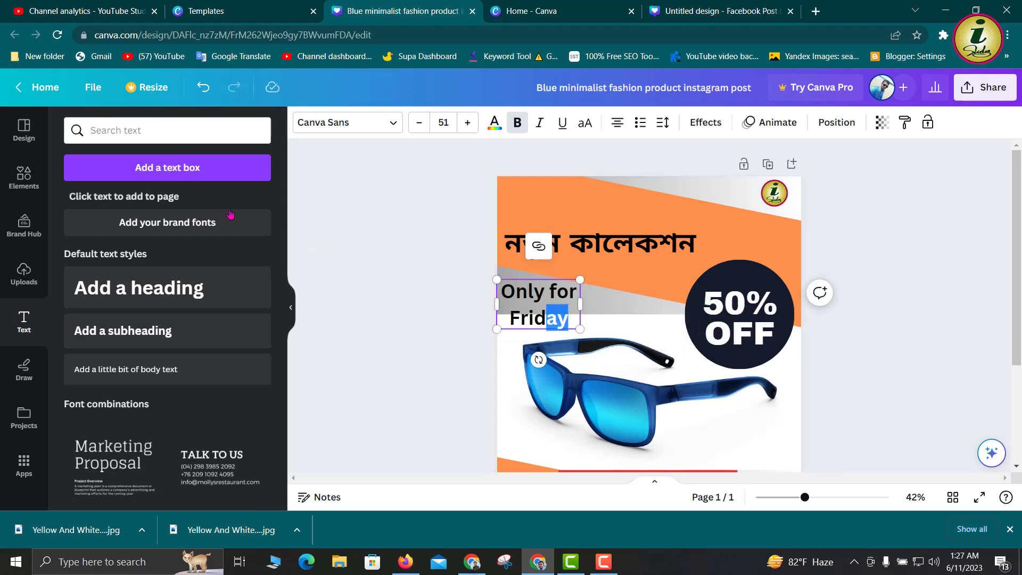
# Step: Place a rounded square behind the "Only for Friday" text, size it to the text and fill it with the same orange as the bands
pyautogui.click(22, 171)
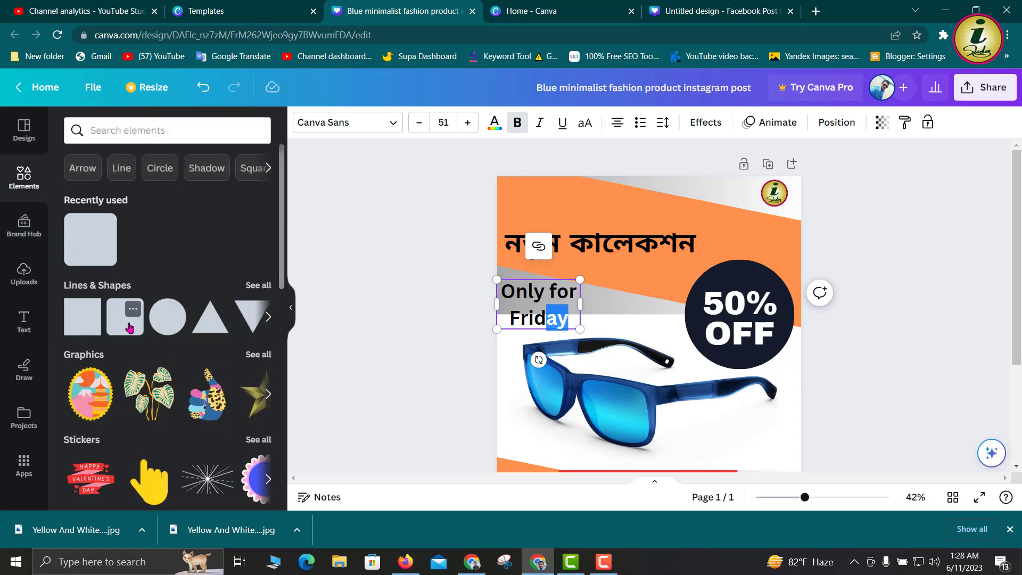
pyautogui.moveTo(115, 332); pyautogui.dragTo(538, 318)
pyautogui.click(369, 122)
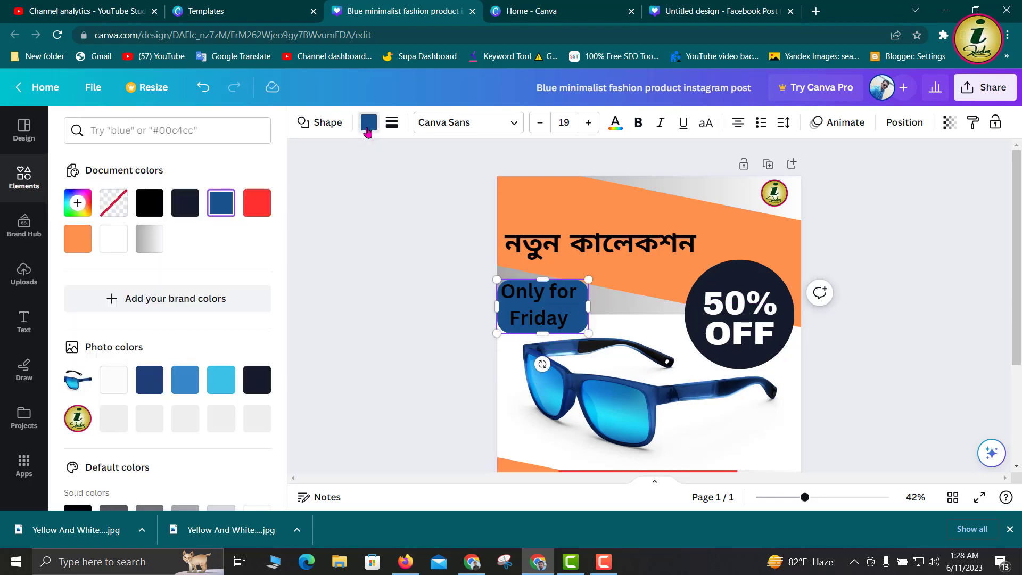
pyautogui.click(257, 203)
pyautogui.scroll(-5, 257, 224)
pyautogui.click(253, 317)
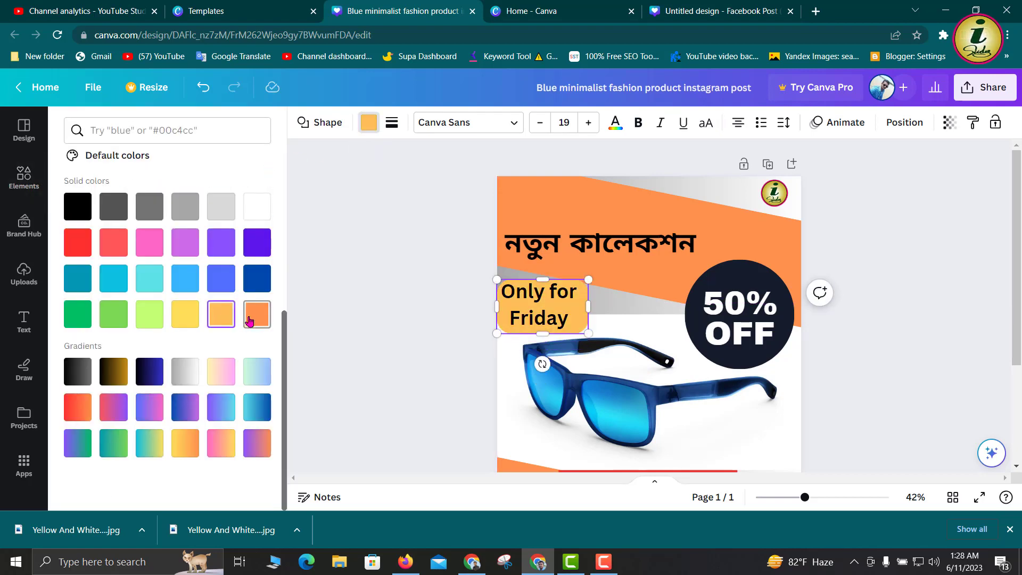
pyautogui.click(530, 309)
pyautogui.click(523, 301)
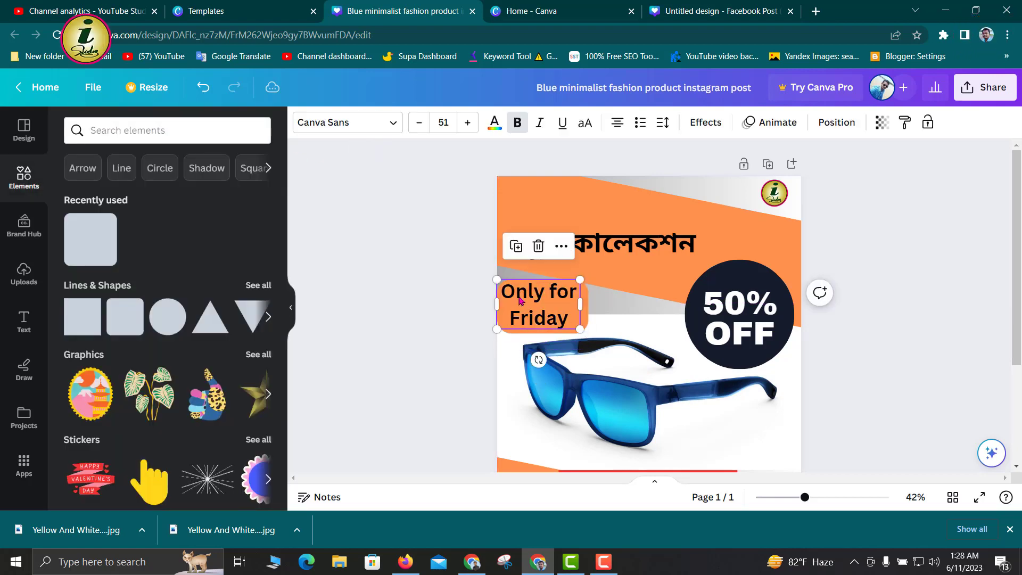
pyautogui.doubleClick(547, 292)
pyautogui.click(418, 256)
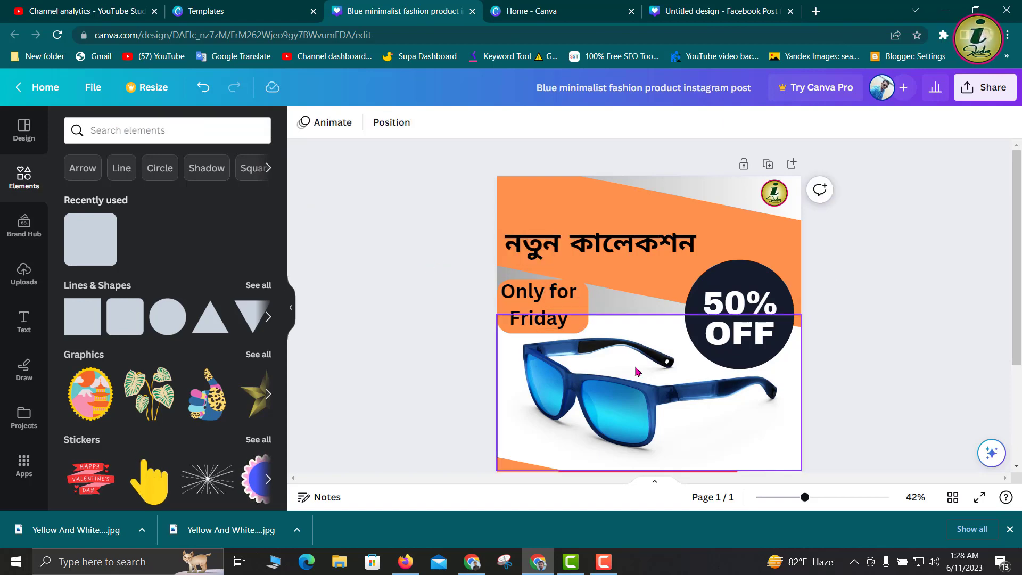
pyautogui.scroll(-3, 579, 284)
pyautogui.scroll(3, 662, 238)
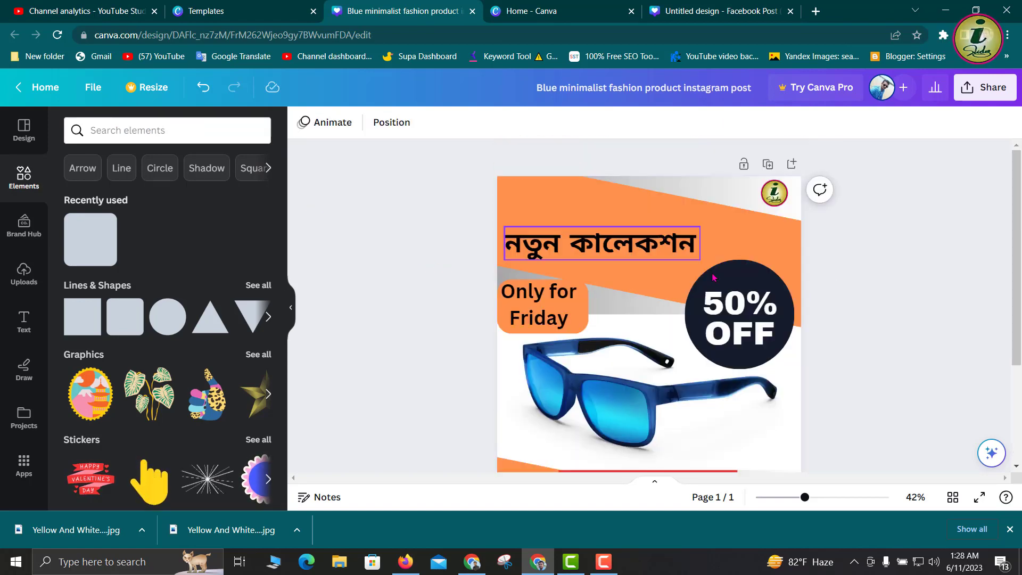
pyautogui.scroll(-3, 714, 277)
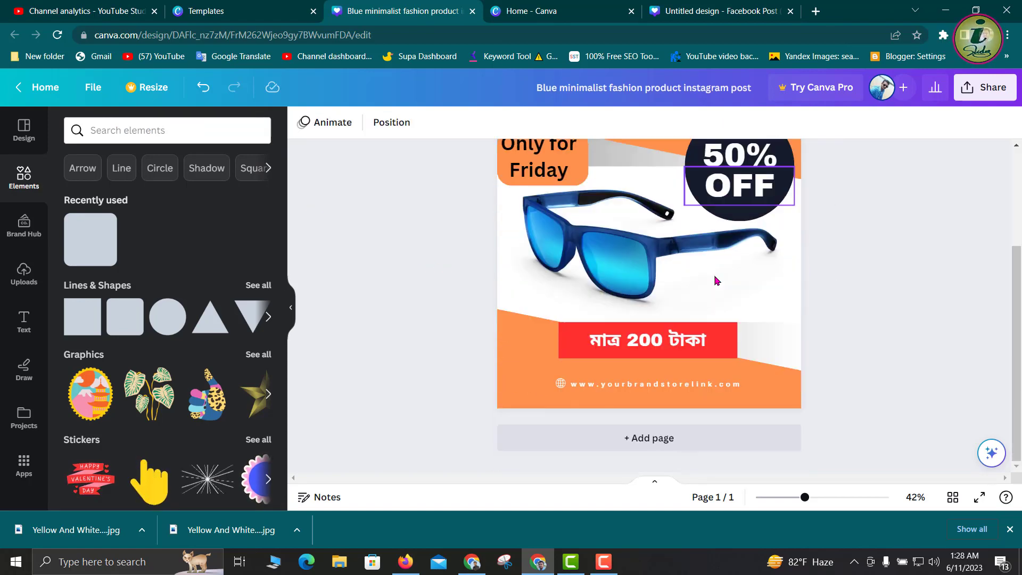
pyautogui.click(655, 390)
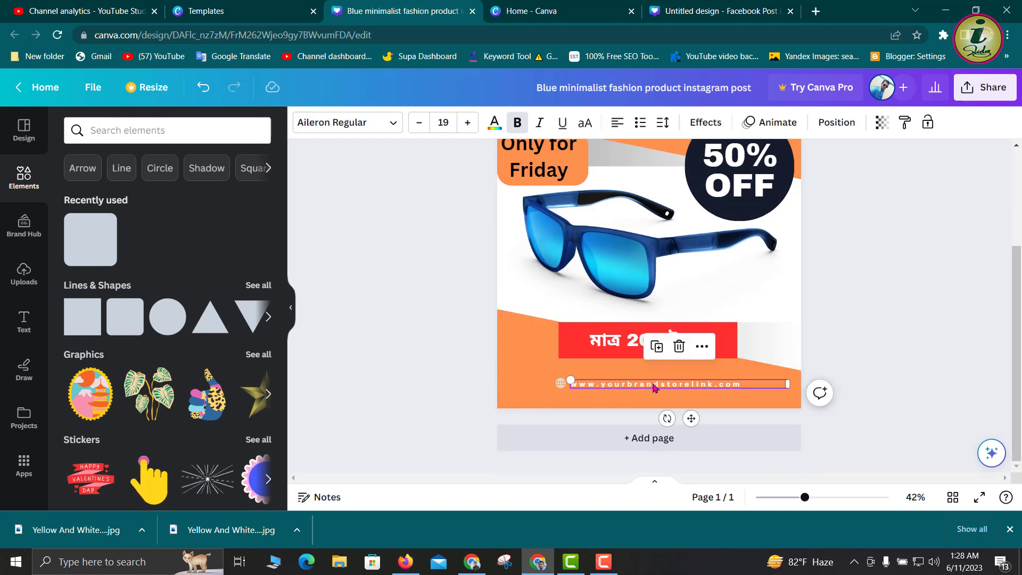
pyautogui.doubleClick(654, 388)
pyautogui.write('www.informativesudip')
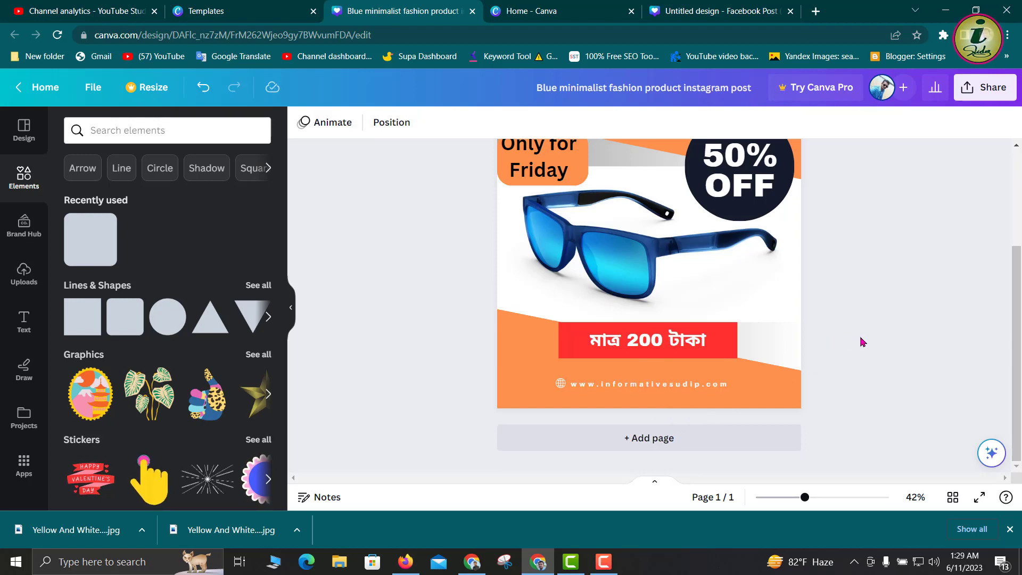
# Step: Move the sunglasses photo down towards the red price banner and shift the "Only for Friday" badge slightly right and down
pyautogui.scroll(3, 858, 335)
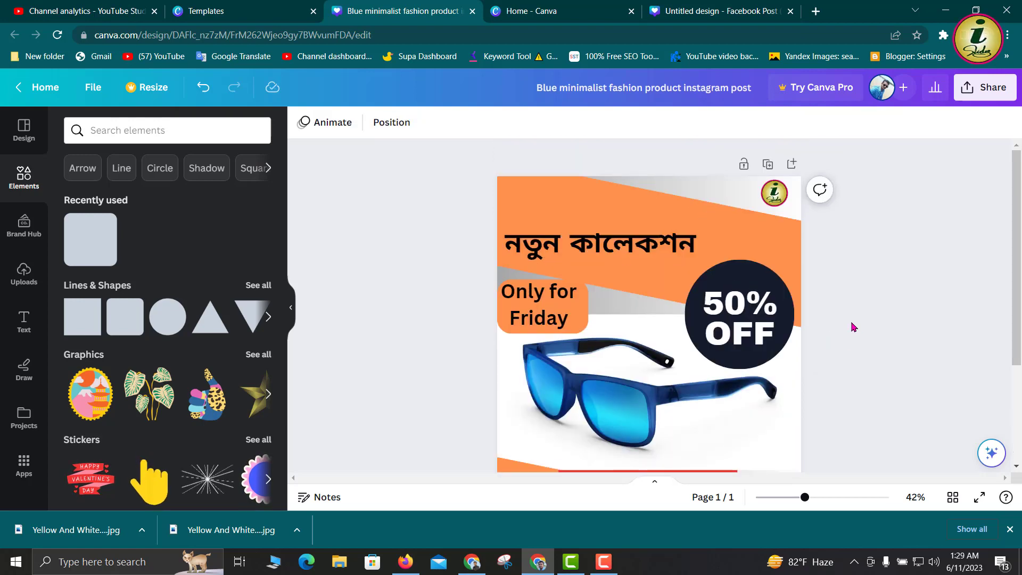
pyautogui.click(639, 423)
pyautogui.moveTo(629, 421); pyautogui.dragTo(623, 447)
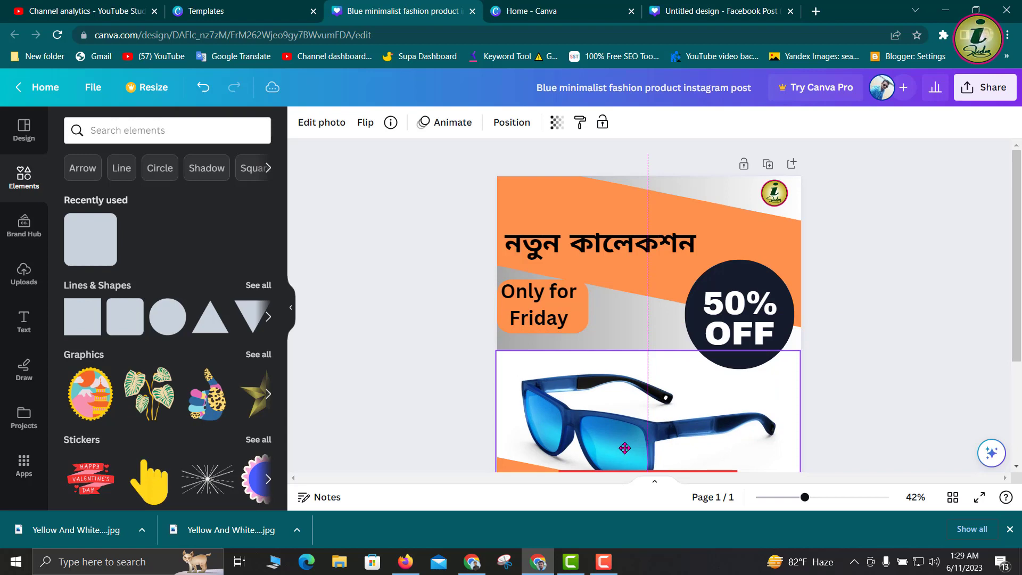
pyautogui.moveTo(569, 325); pyautogui.dragTo(579, 333)
pyautogui.click(945, 325)
pyautogui.scroll(-3, 945, 325)
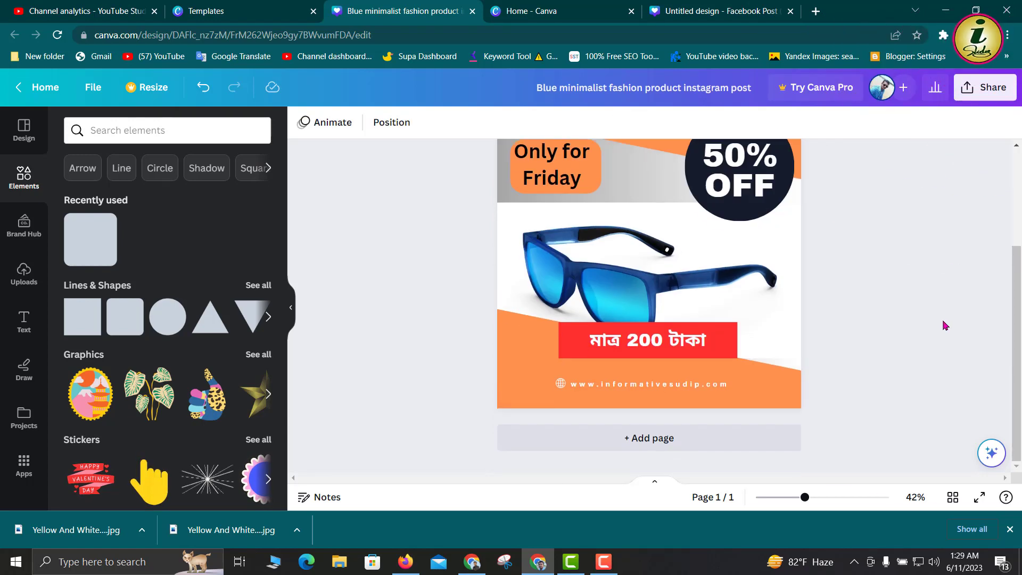
# Step: Download the finished design as a JPG file
pyautogui.click(984, 93)
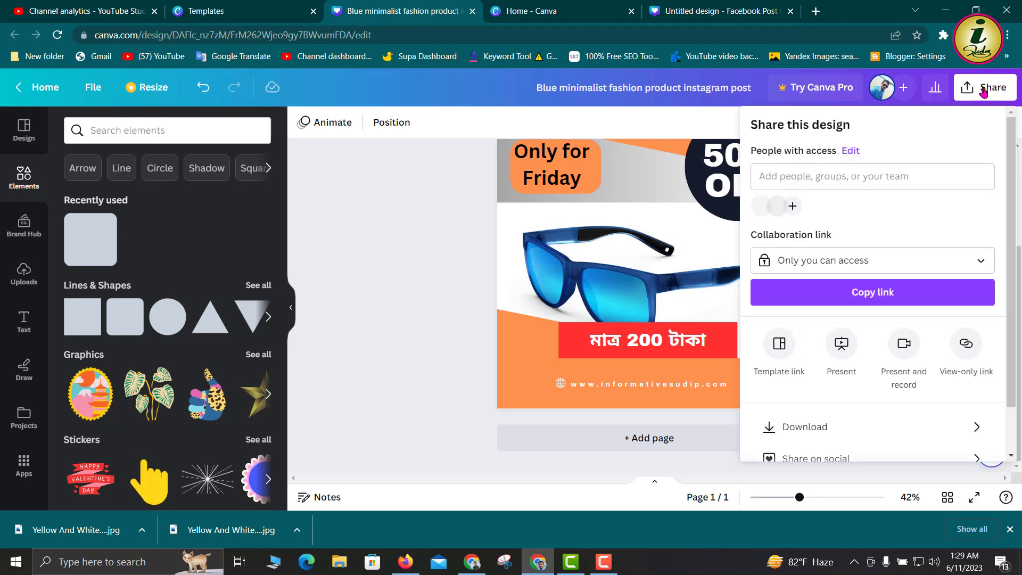
pyautogui.click(842, 428)
pyautogui.click(992, 181)
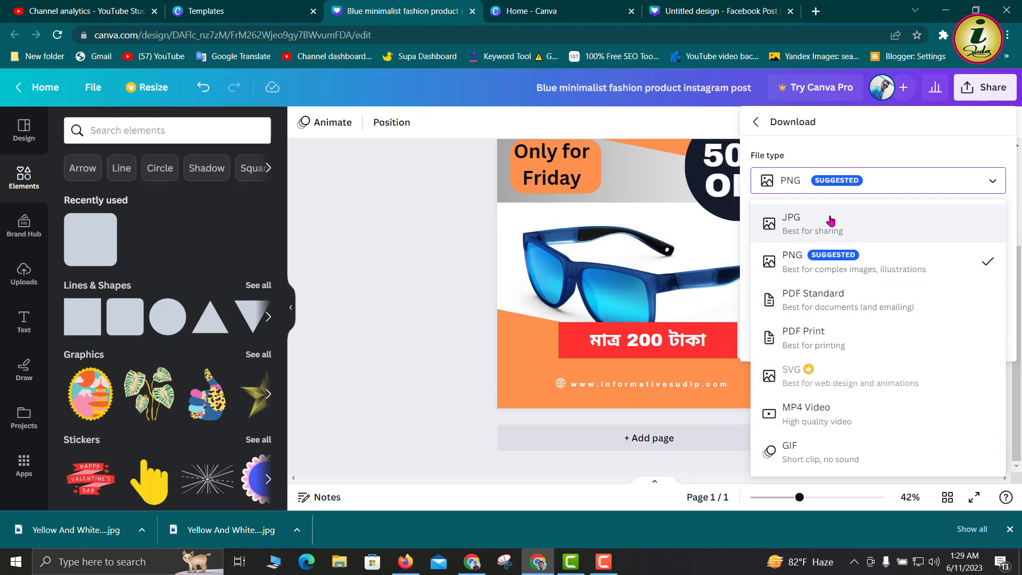
pyautogui.click(794, 217)
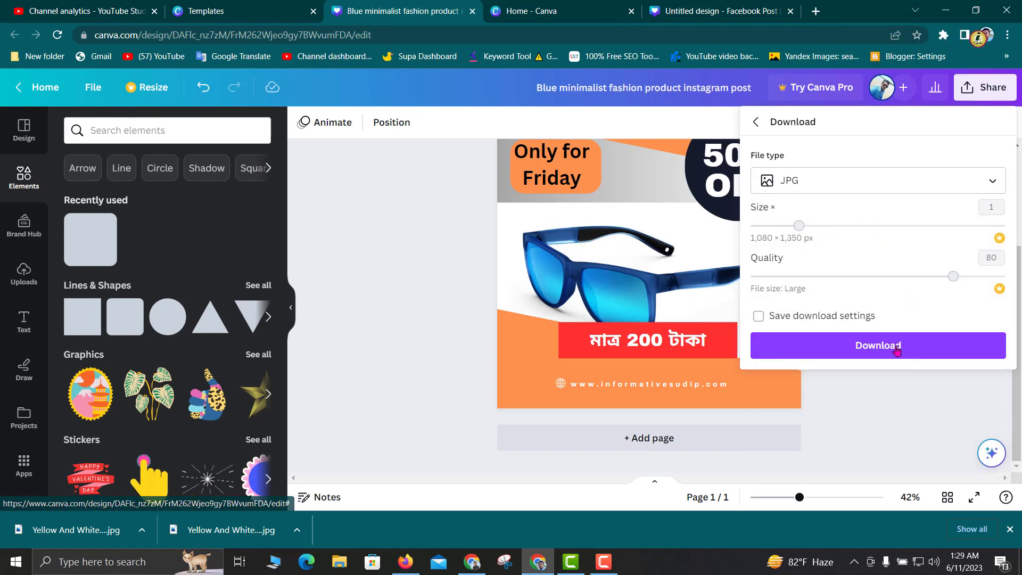
pyautogui.click(863, 346)
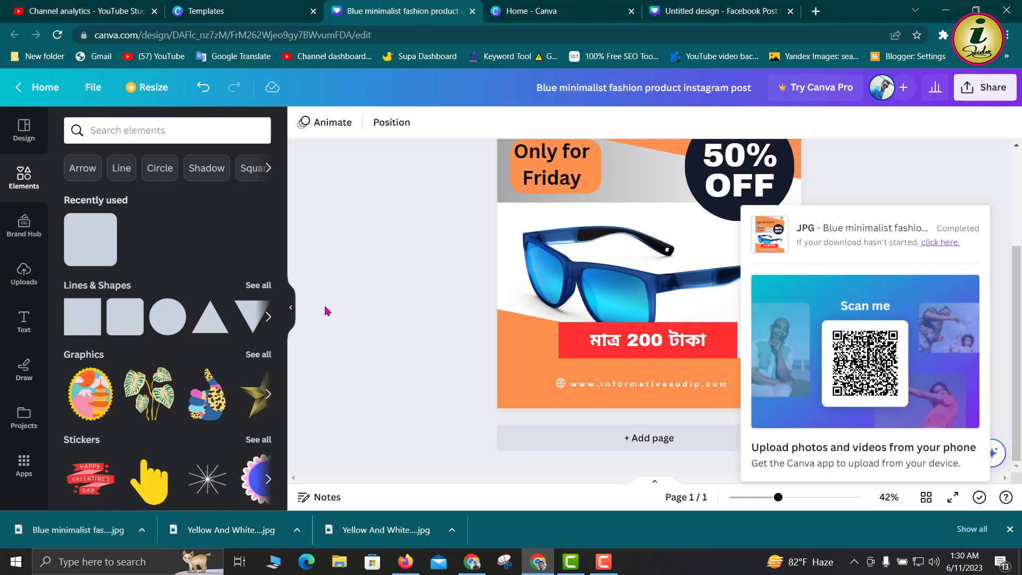
# Step: Show the downloaded JPG in its folder in File Explorer and open the image for viewing
pyautogui.click(142, 530)
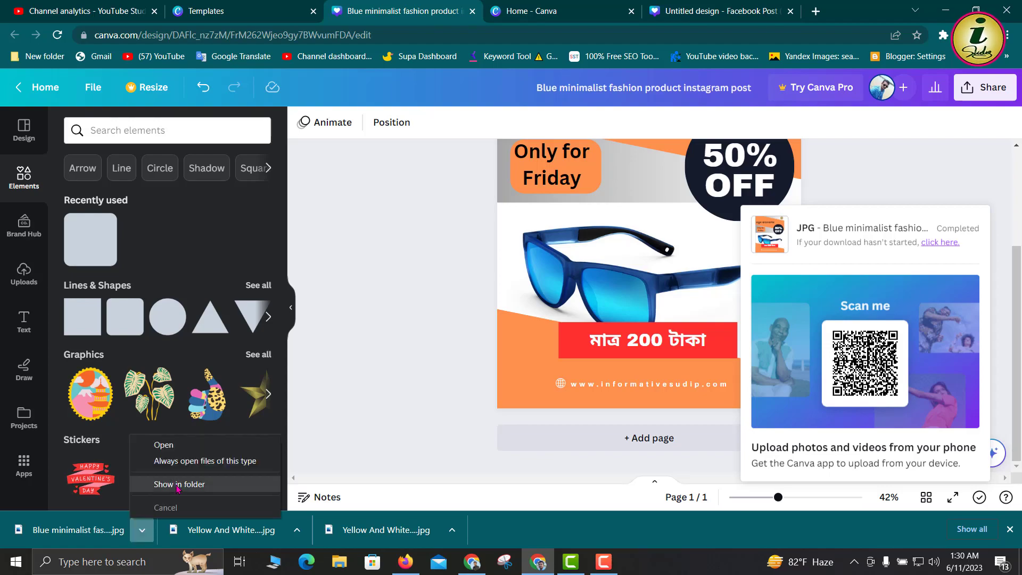
pyautogui.click(160, 484)
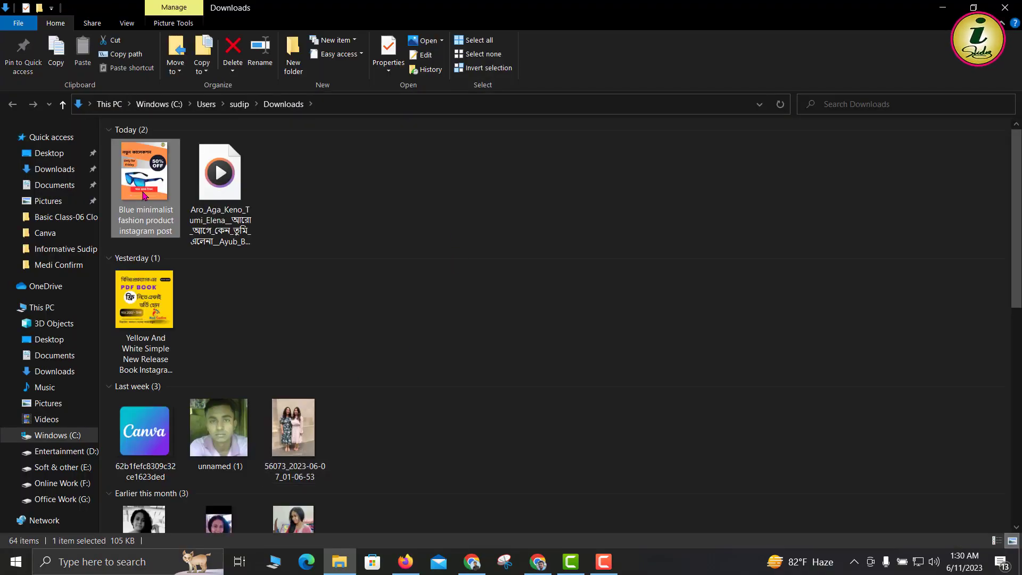
pyautogui.doubleClick(143, 195)
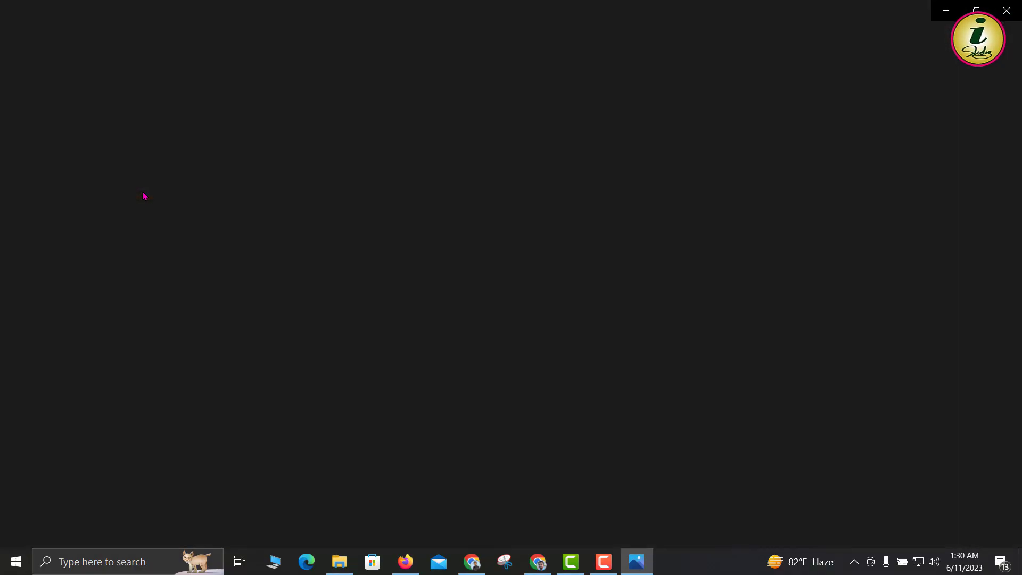